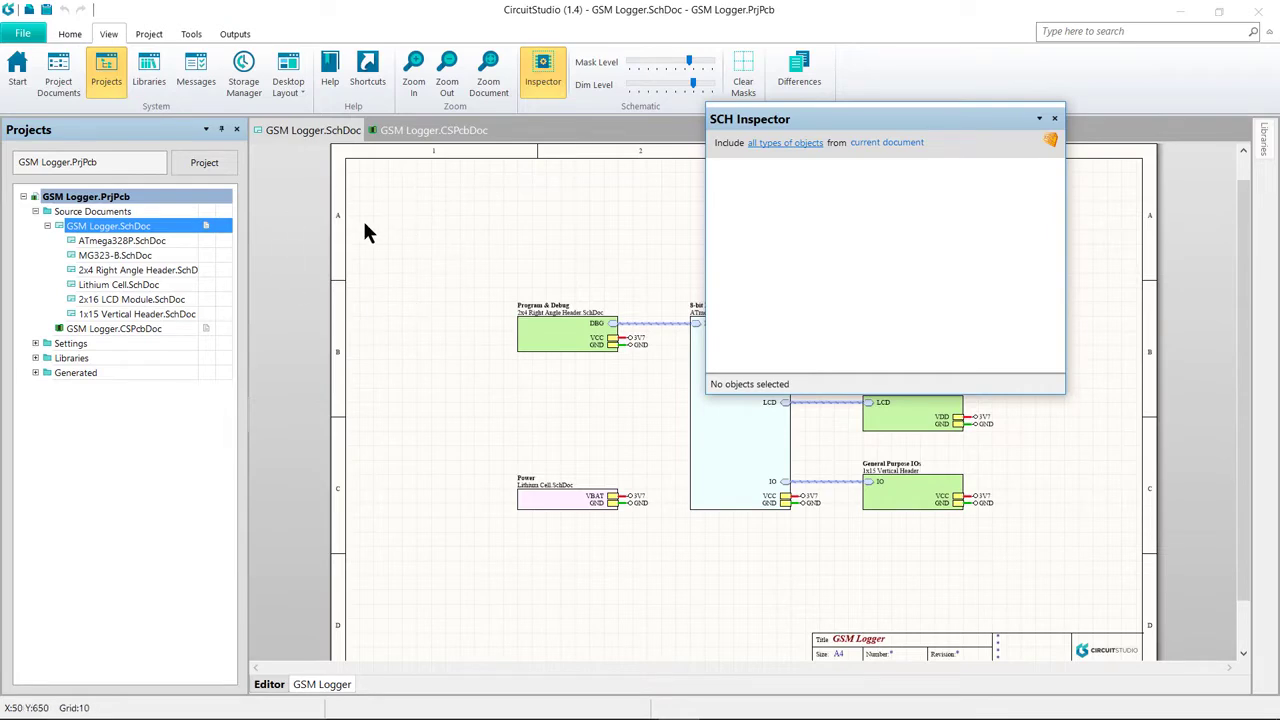
Step: Close all open projects and documents, including the GSM Logger project
{"action": "left_click", "coordinate": [22, 33]}
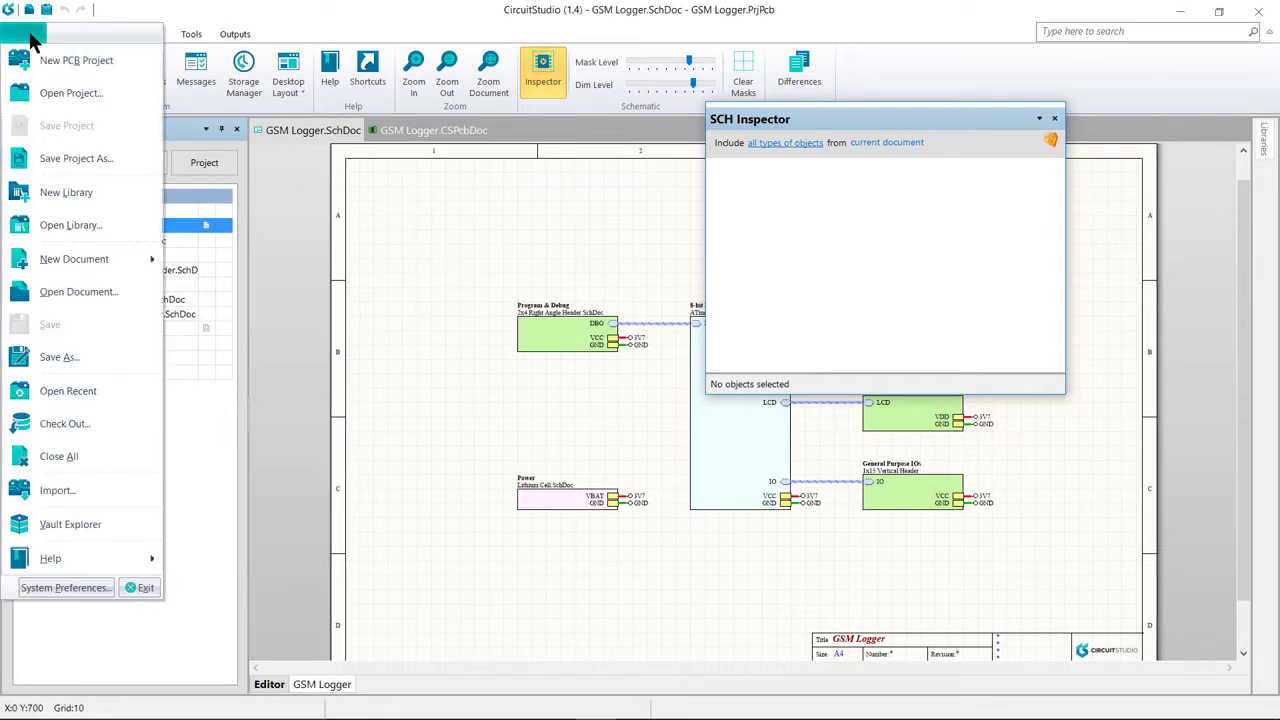
{"action": "left_click", "coordinate": [55, 456]}
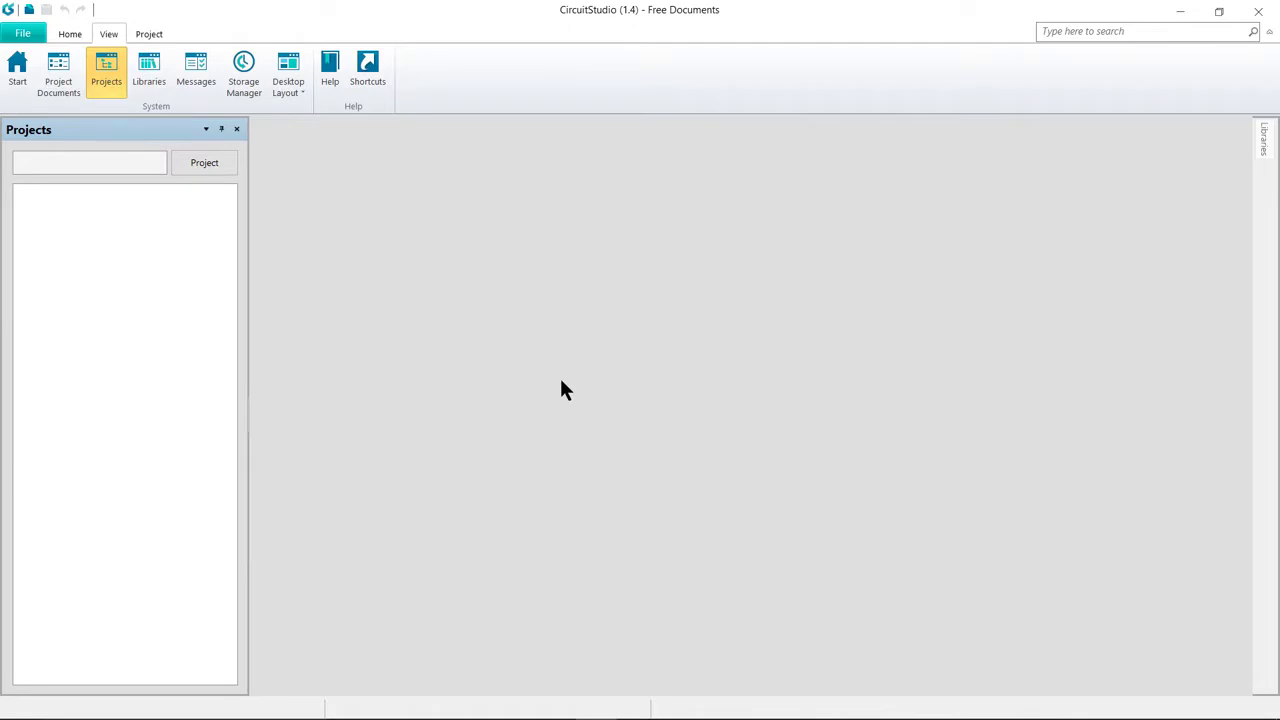
Step: Create a new Blank PCB Project named Multivibrator
{"action": "left_click", "coordinate": [22, 34]}
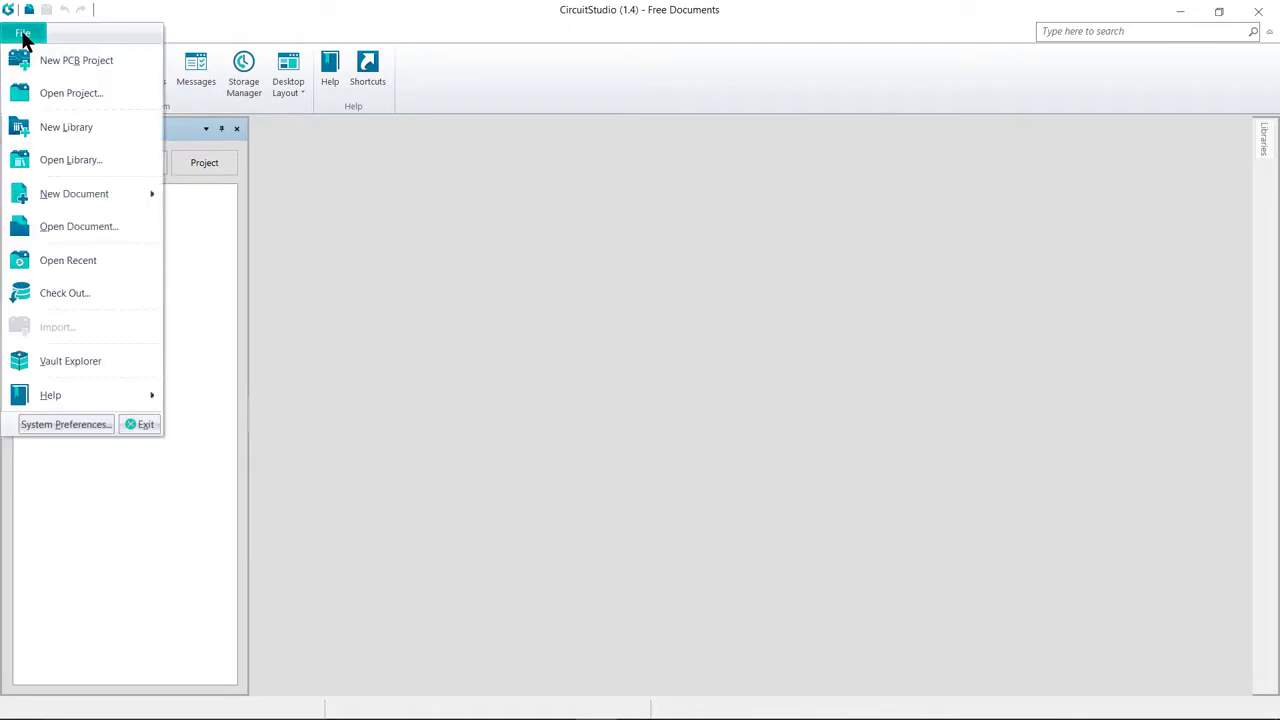
{"action": "left_click", "coordinate": [76, 59]}
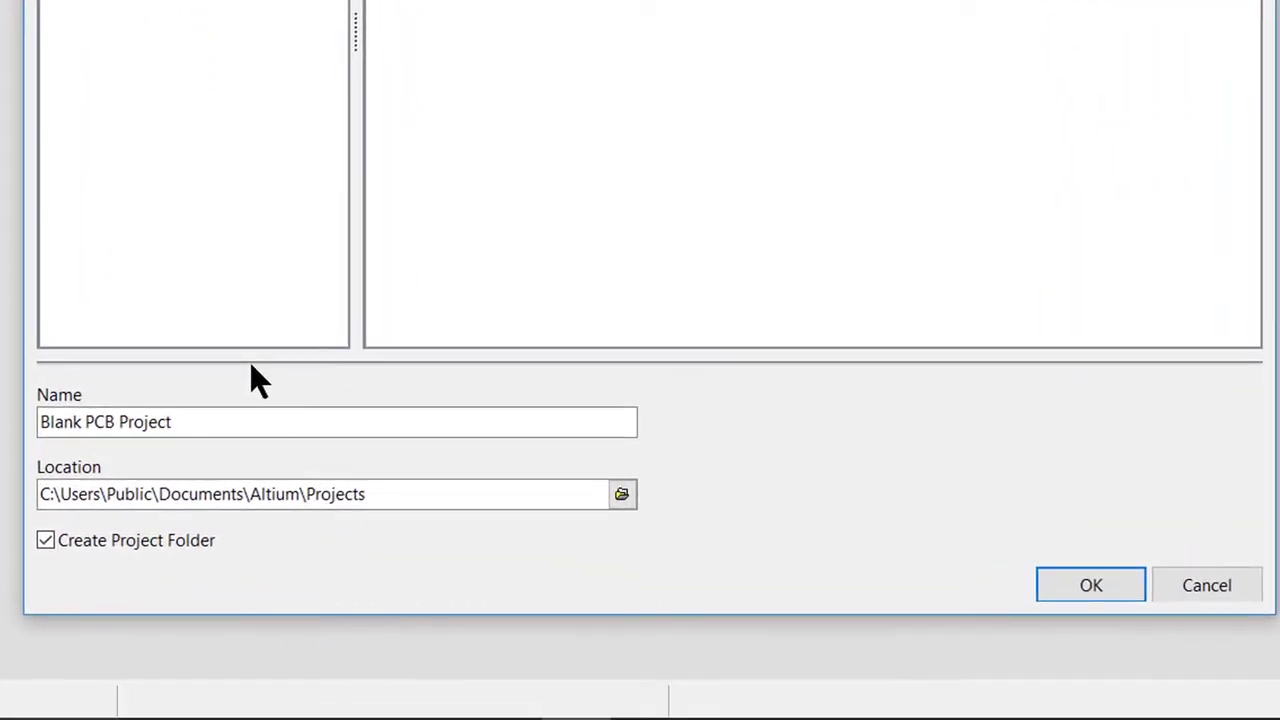
{"action": "left_click", "coordinate": [186, 423]}
{"action": "left_click_drag", "start_coordinate": [200, 420], "coordinate": [42, 421]}
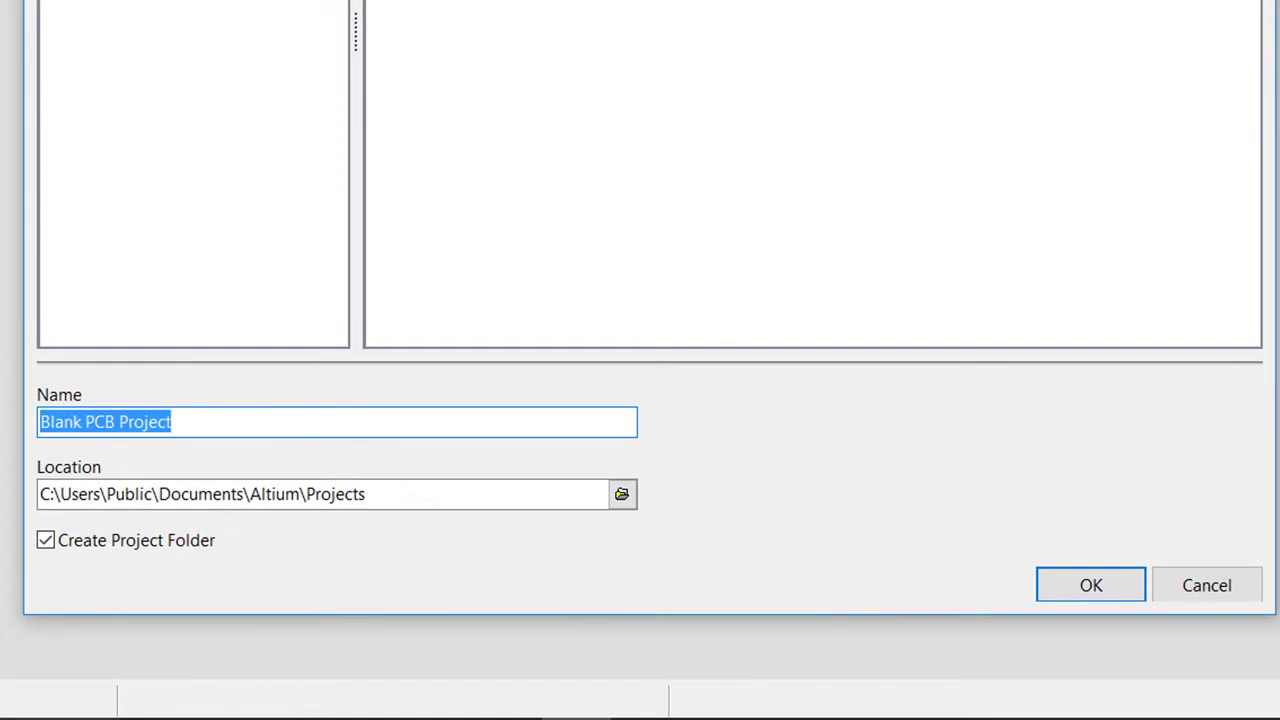
{"action": "type", "text": "Multivib"}
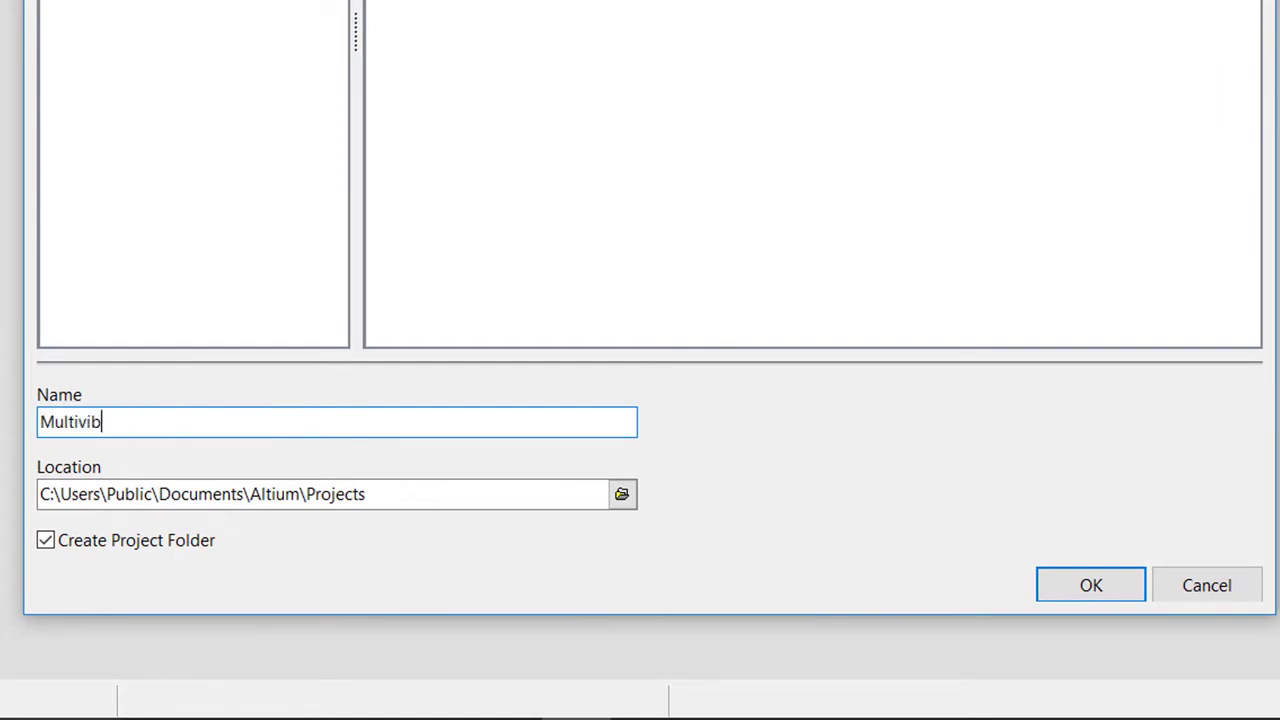
{"action": "type", "text": "rator"}
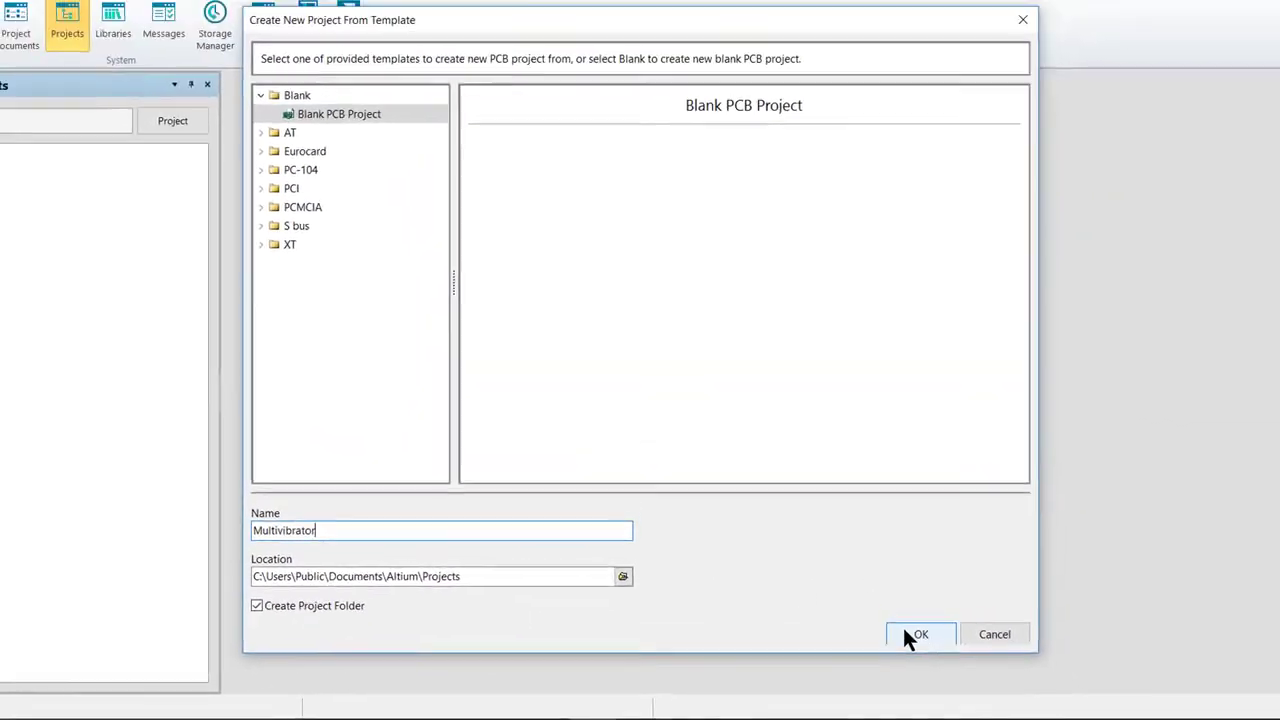
{"action": "left_click", "coordinate": [910, 636]}
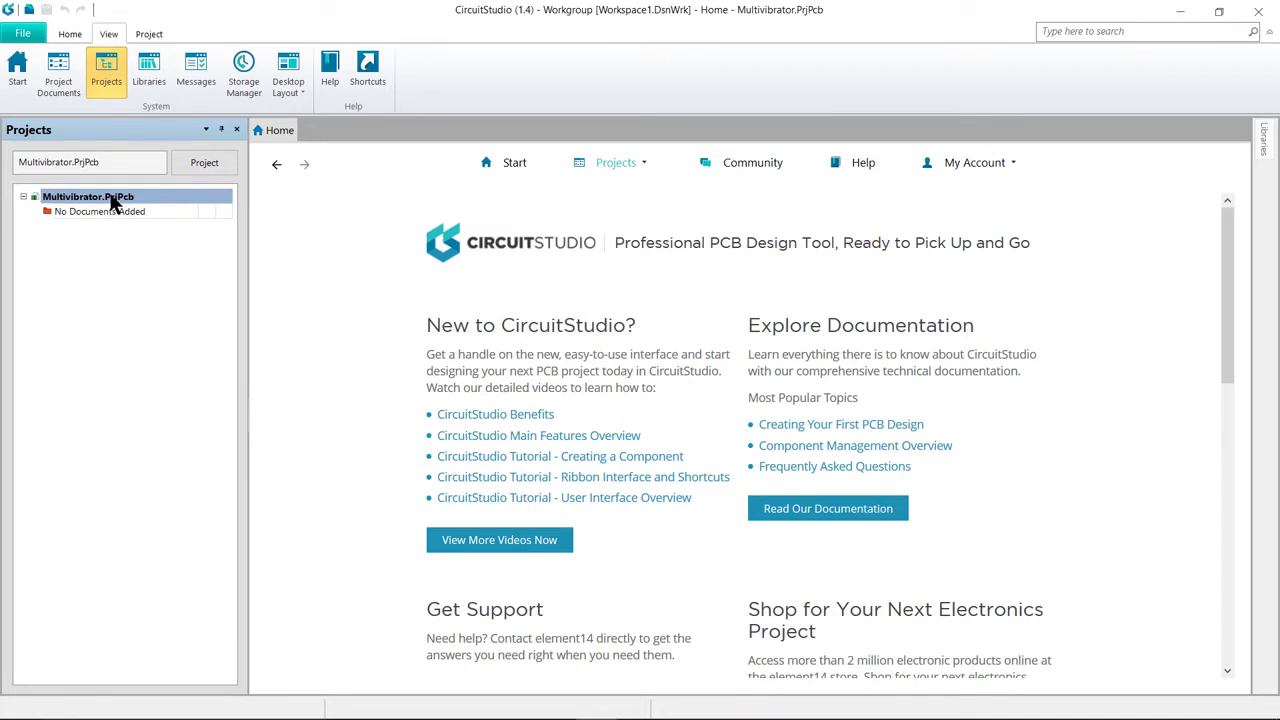
Step: Add a new schematic sheet to the Multivibrator project
{"action": "right_click", "coordinate": [113, 203]}
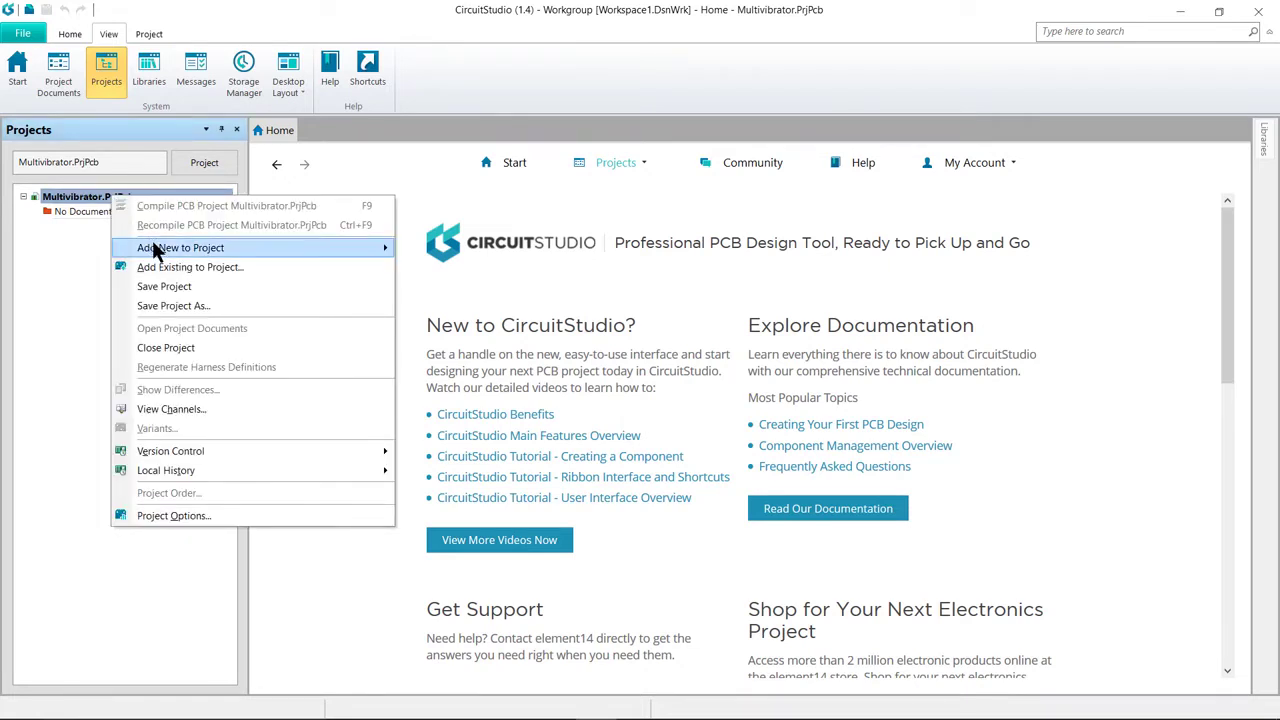
{"action": "mouse_move", "coordinate": [155, 252]}
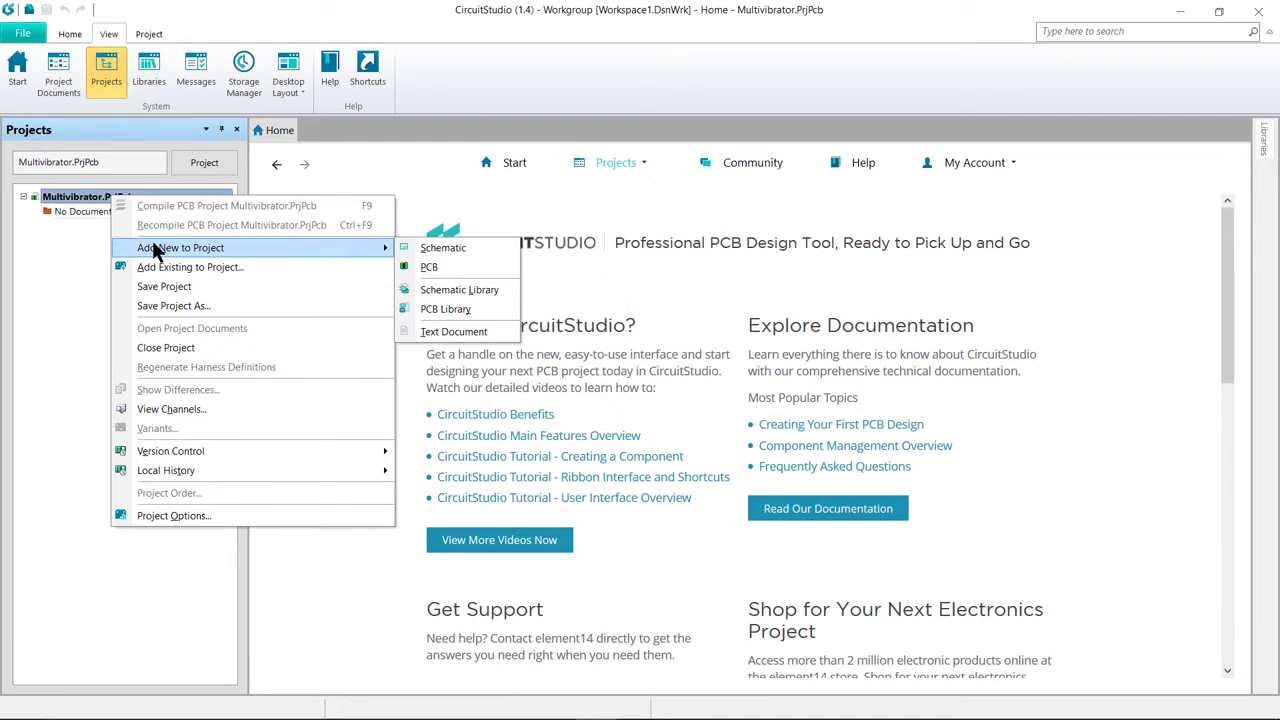
{"action": "left_click", "coordinate": [440, 250]}
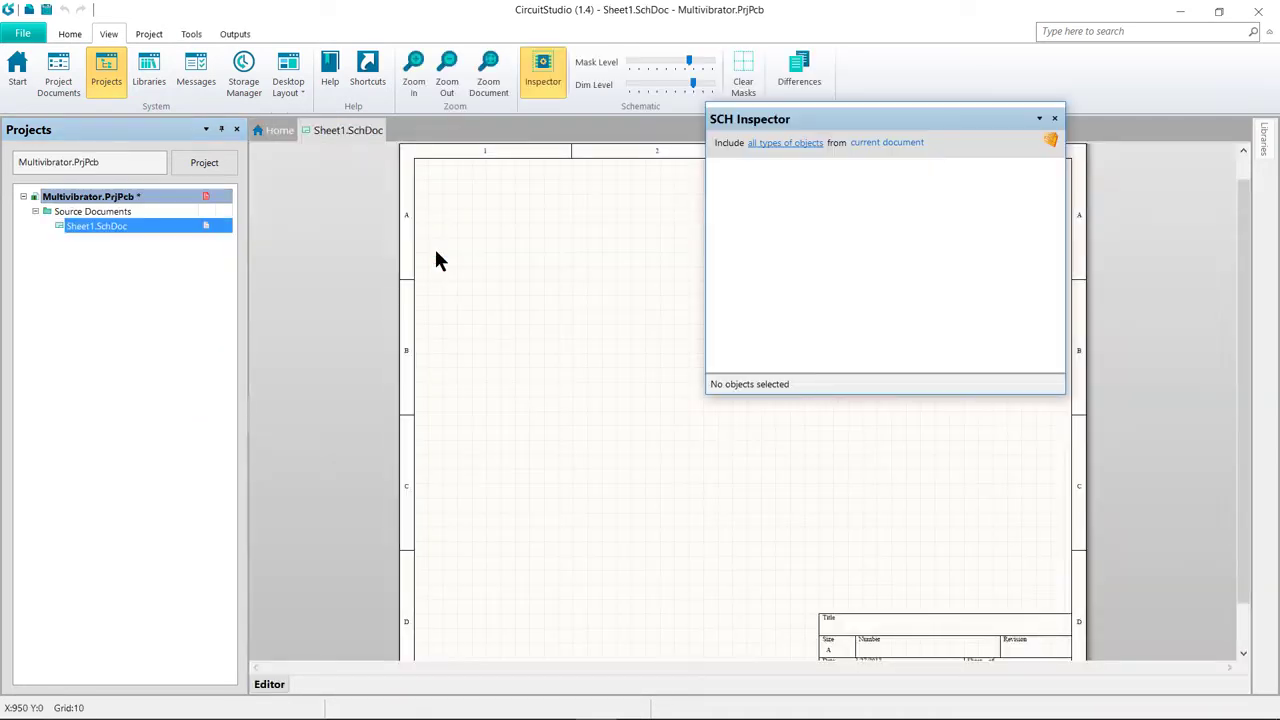
Step: Add a new PCB document to the Multivibrator project
{"action": "right_click", "coordinate": [96, 199]}
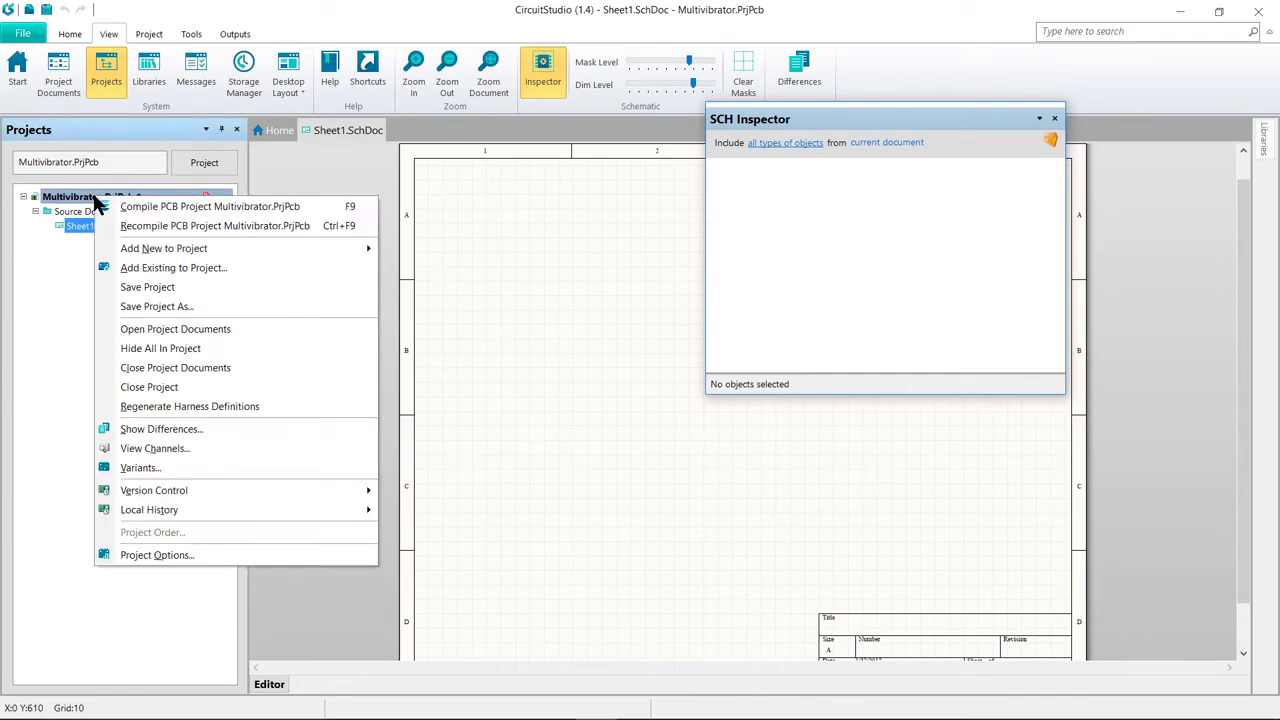
{"action": "mouse_move", "coordinate": [365, 249]}
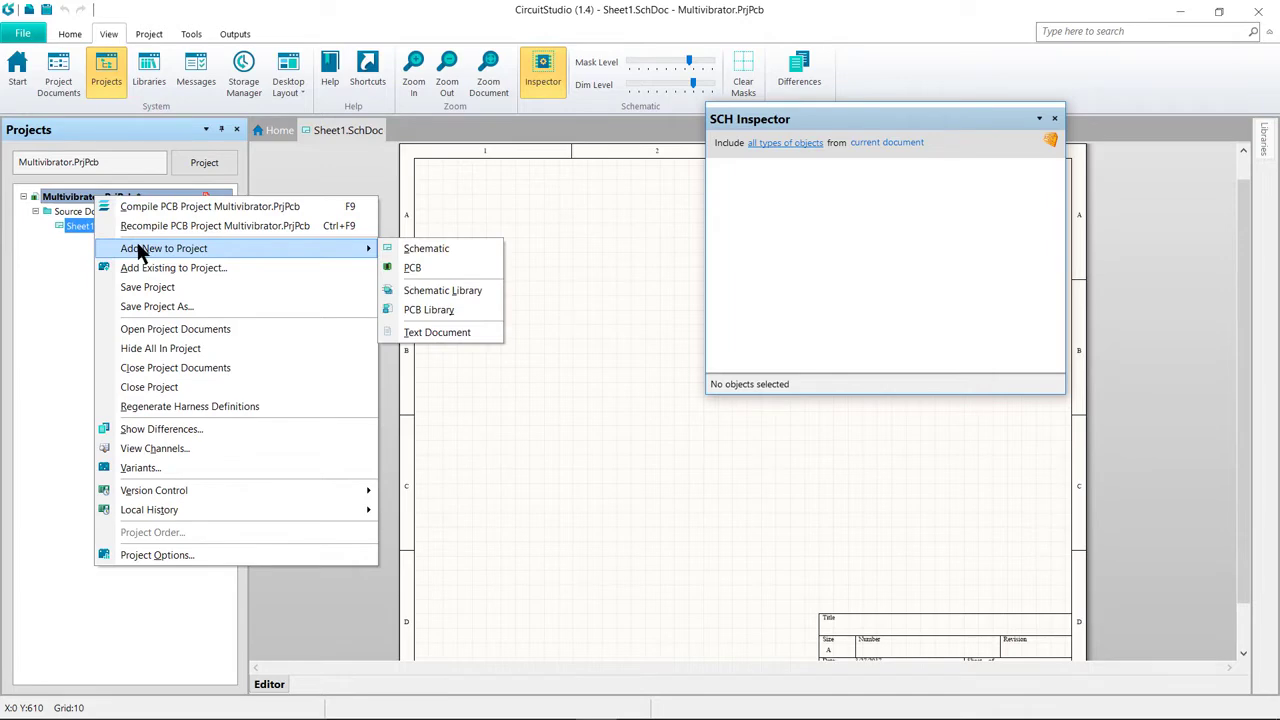
{"action": "left_click", "coordinate": [412, 268]}
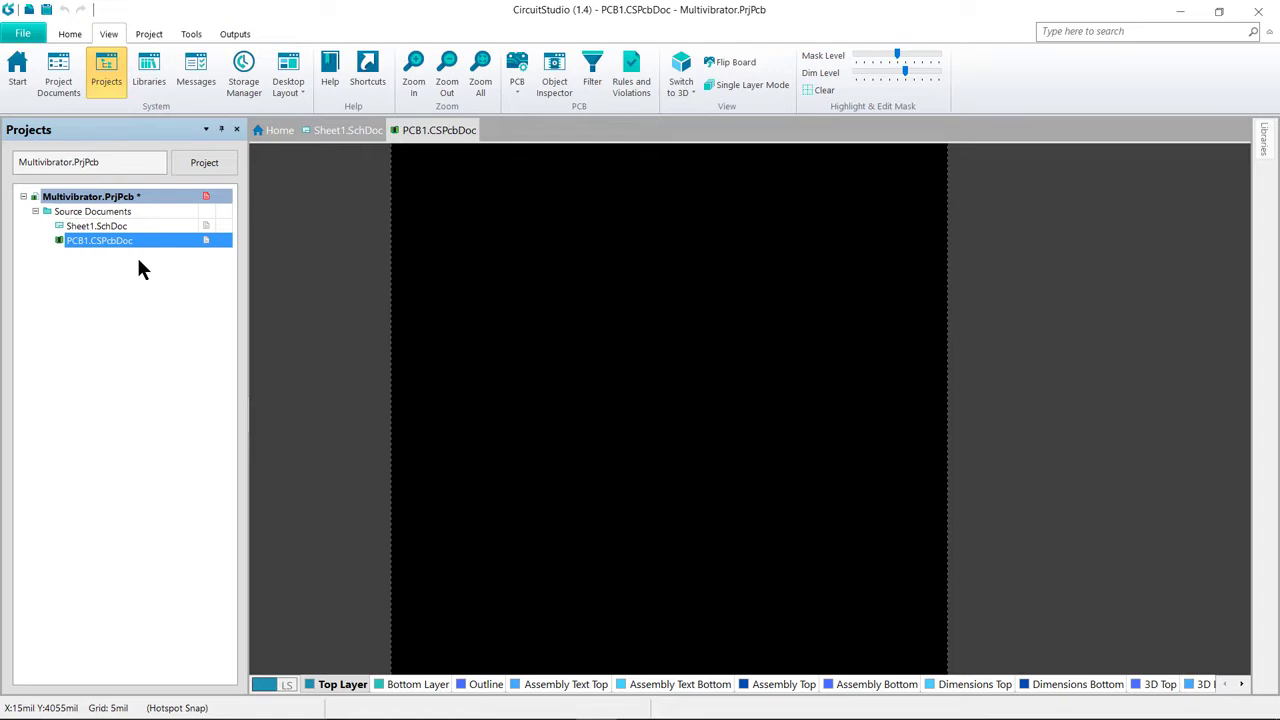
Step: Save all documents, naming the PCB and the schematic both Multivibrator
{"action": "left_click", "coordinate": [22, 36]}
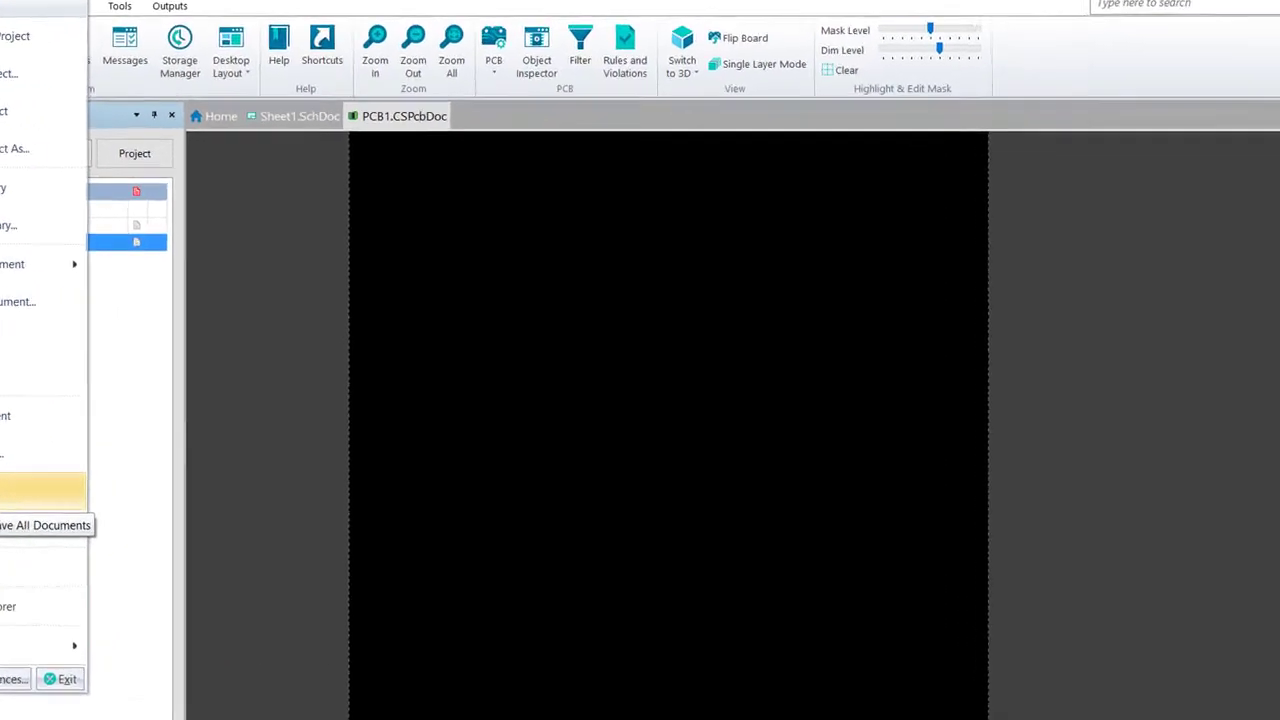
{"action": "left_click", "coordinate": [72, 456]}
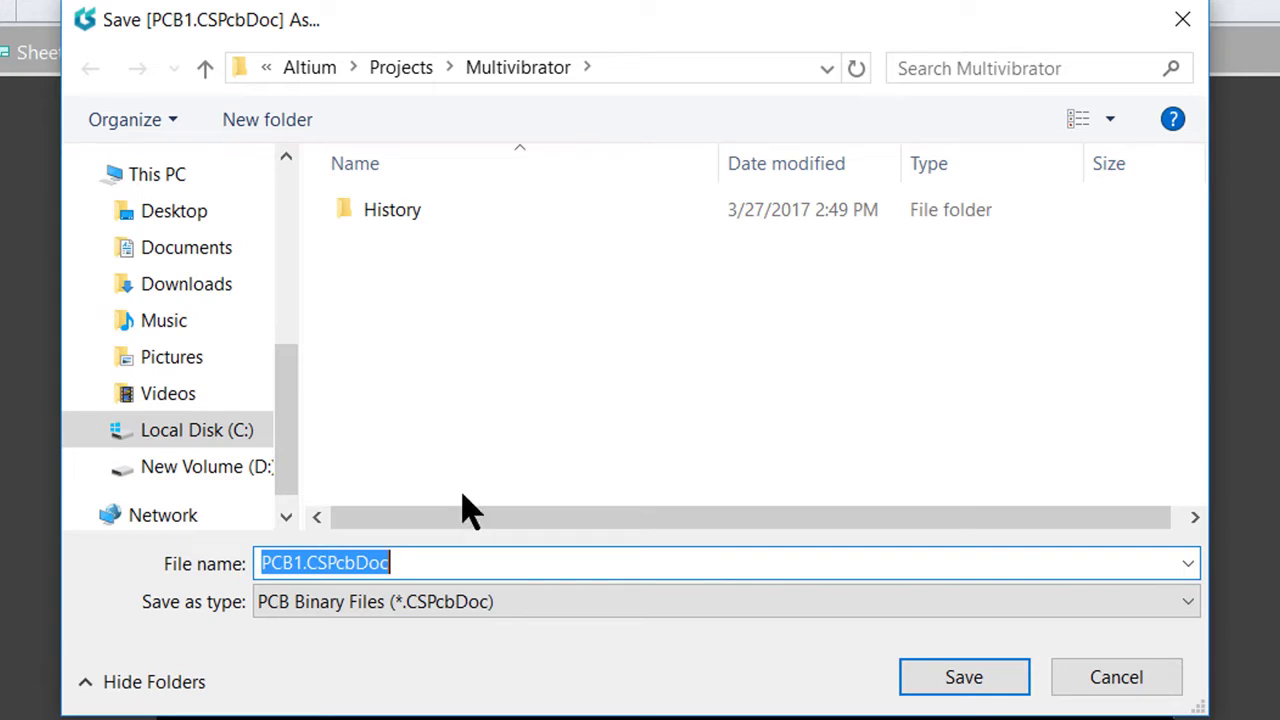
{"action": "left_click", "coordinate": [449, 557]}
{"action": "left_click_drag", "start_coordinate": [449, 557], "coordinate": [77, 566]}
{"action": "type", "text": "Mul"}
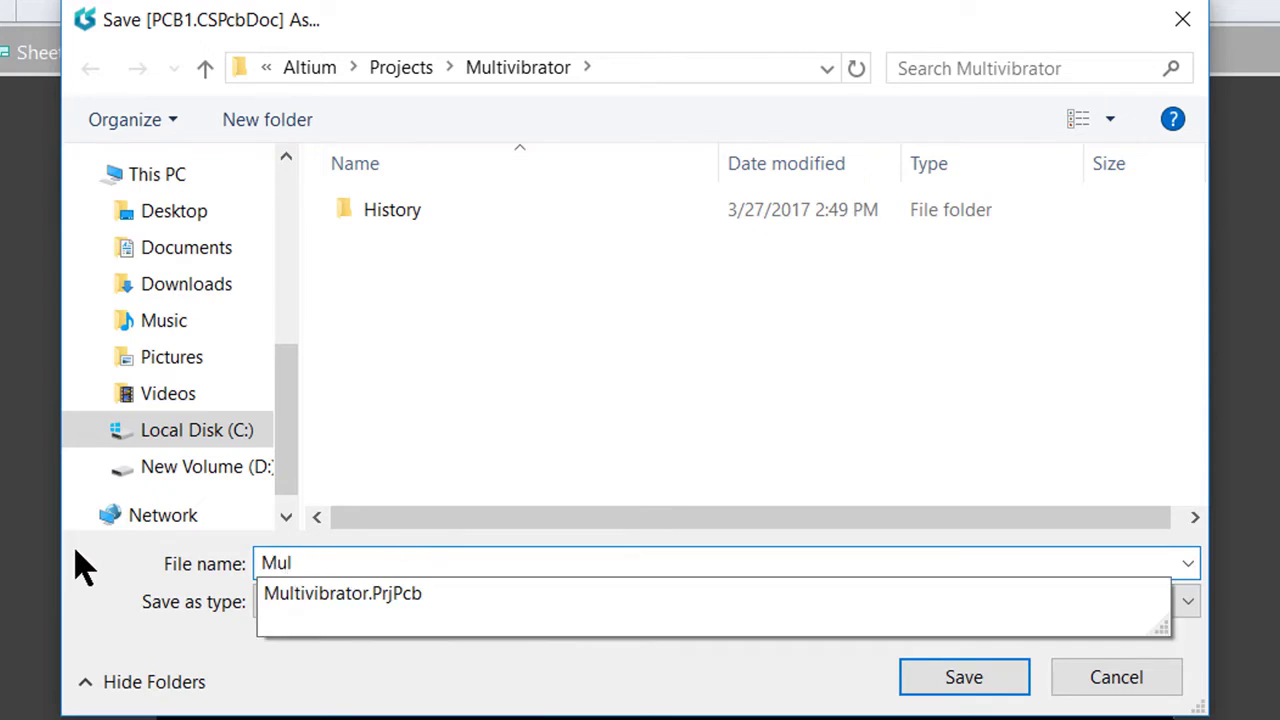
{"action": "type", "text": "tivibrator"}
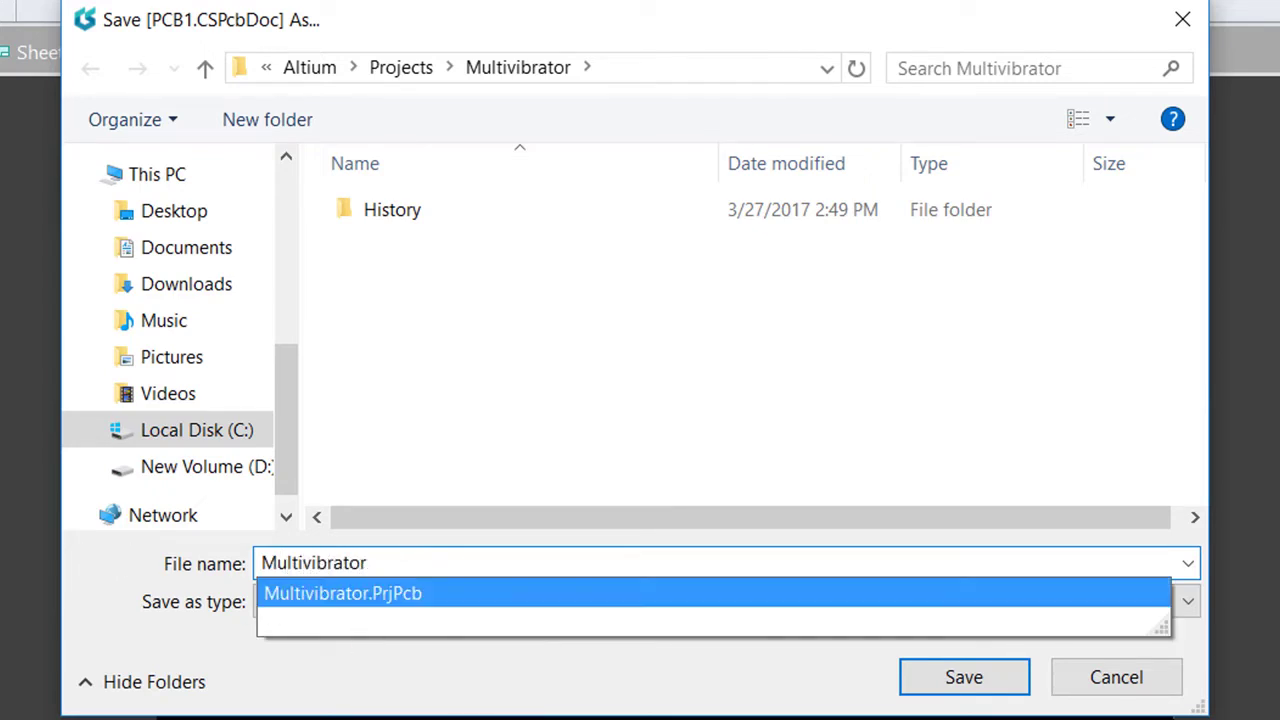
{"action": "left_click", "coordinate": [945, 688]}
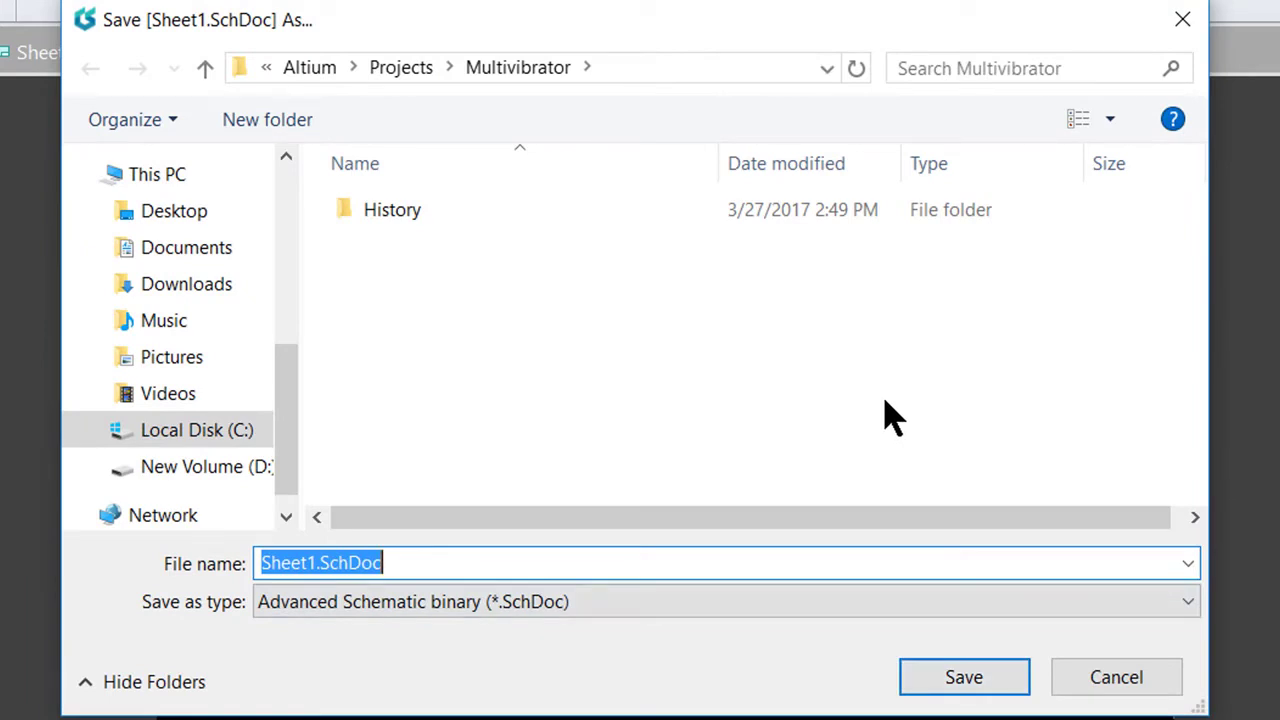
{"action": "type", "text": "Multivibrator"}
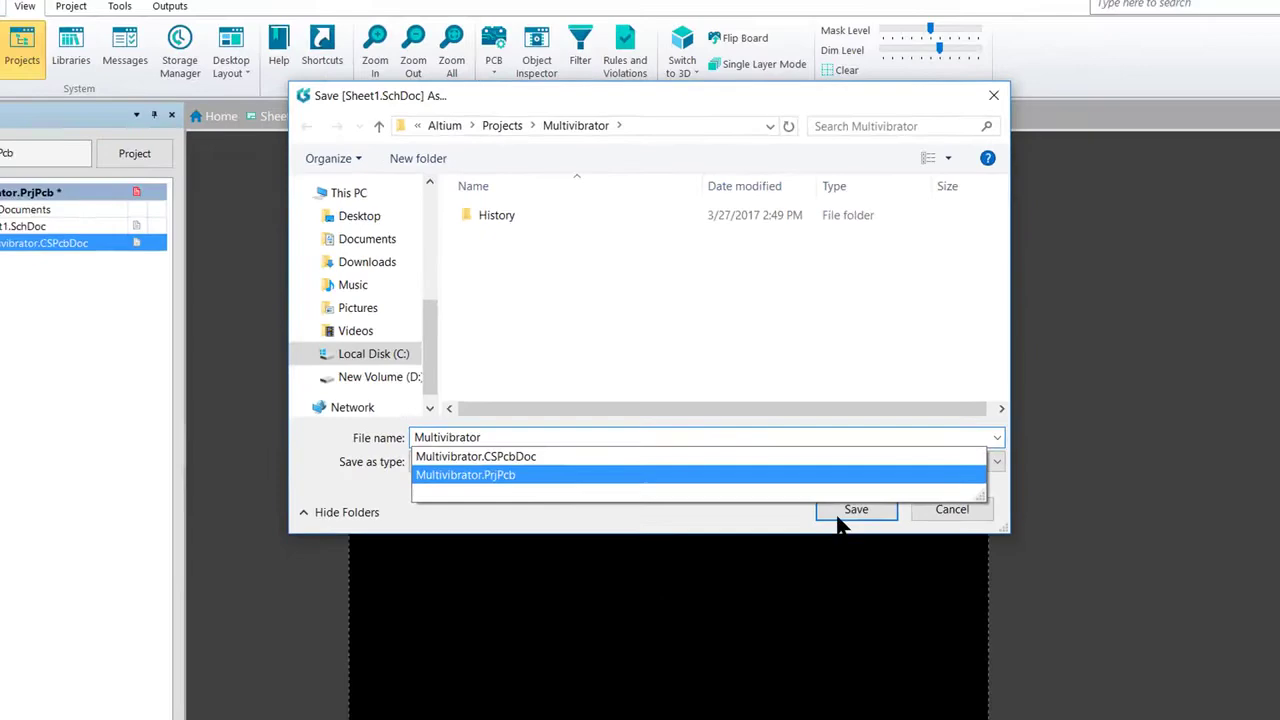
{"action": "left_click", "coordinate": [953, 661]}
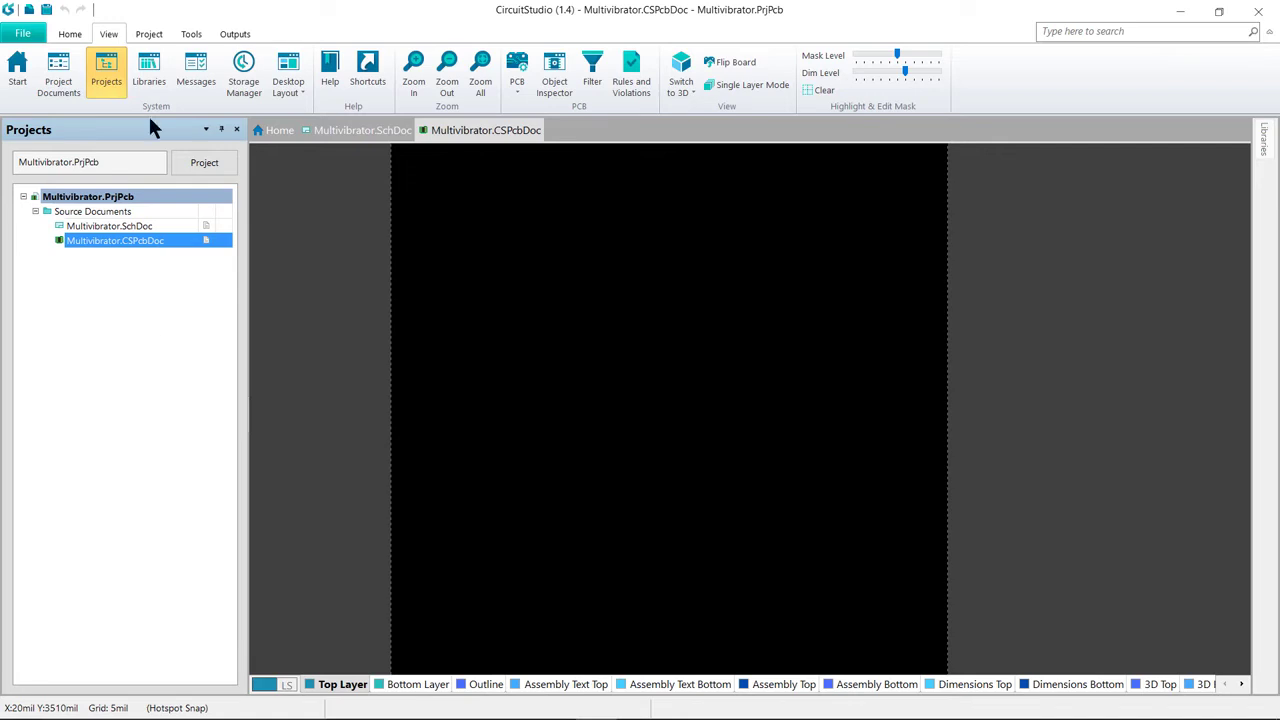
Step: Switch to Multivibrator.SchDoc and set its Document Options standard sheet size to Letter
{"action": "left_click", "coordinate": [150, 36]}
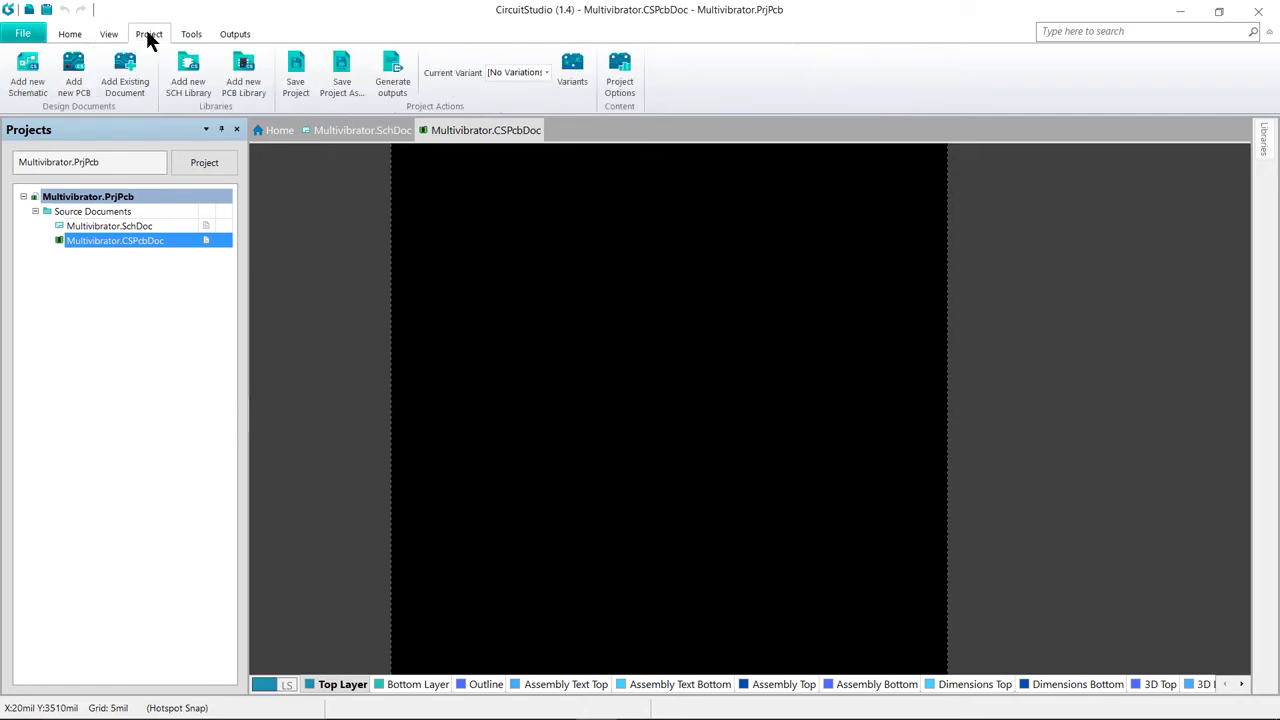
{"action": "left_click", "coordinate": [356, 132]}
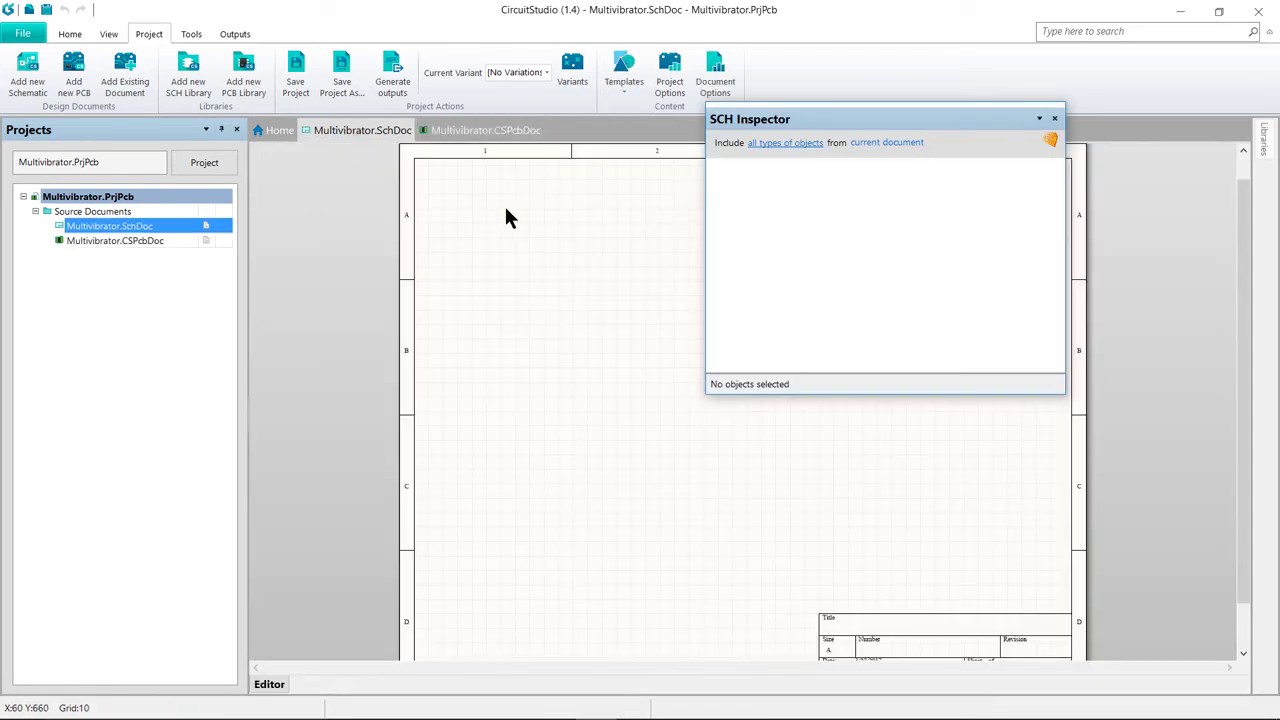
{"action": "left_click", "coordinate": [714, 78]}
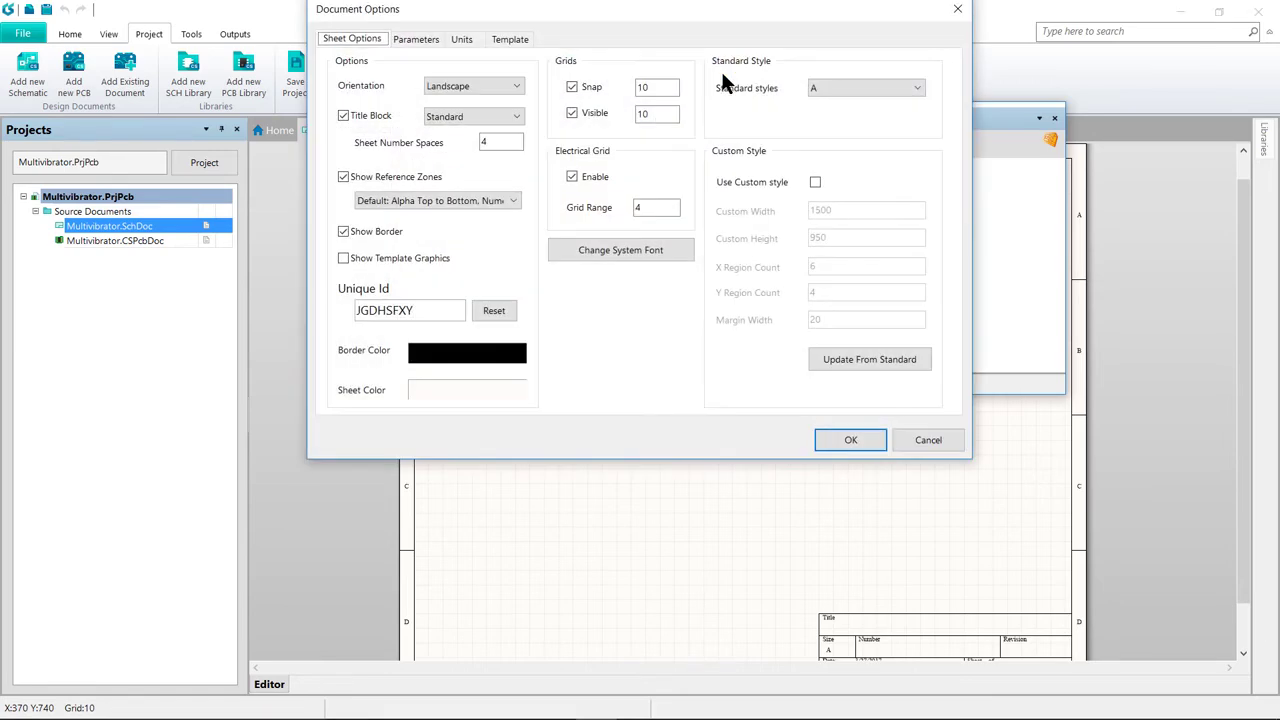
{"action": "left_click_drag", "start_coordinate": [702, 11], "coordinate": [694, 115]}
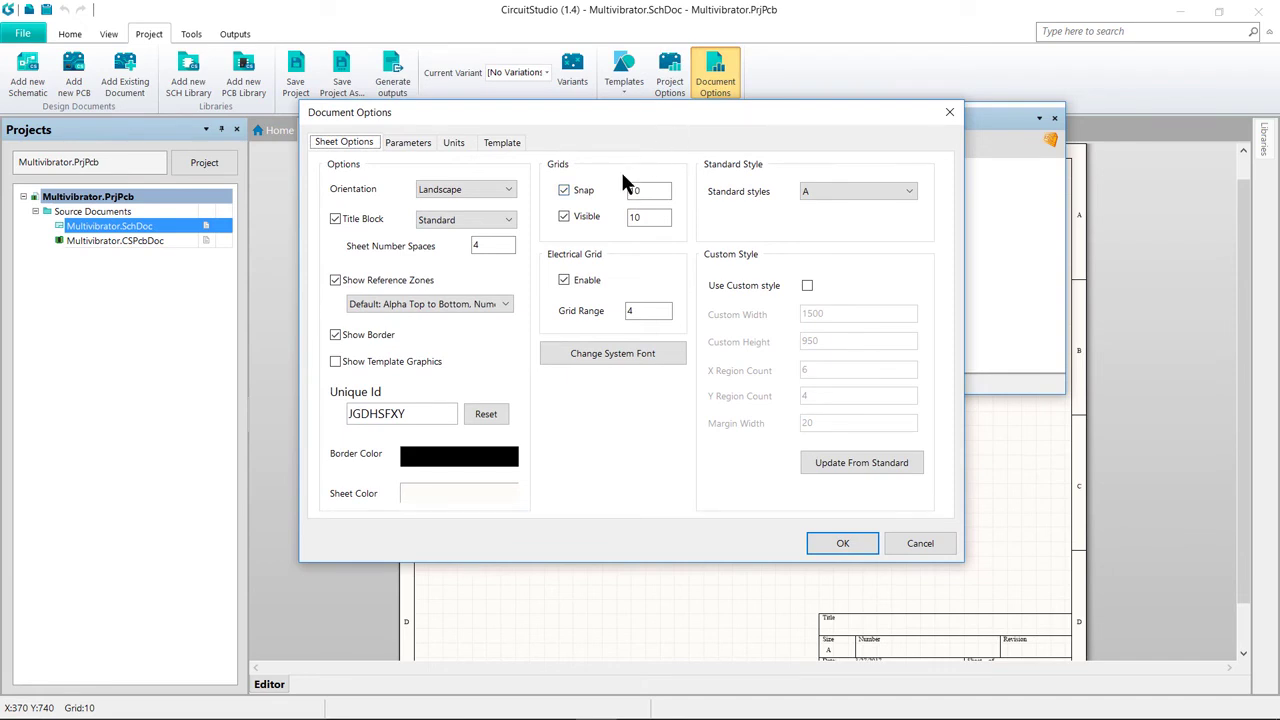
{"action": "left_click", "coordinate": [908, 191]}
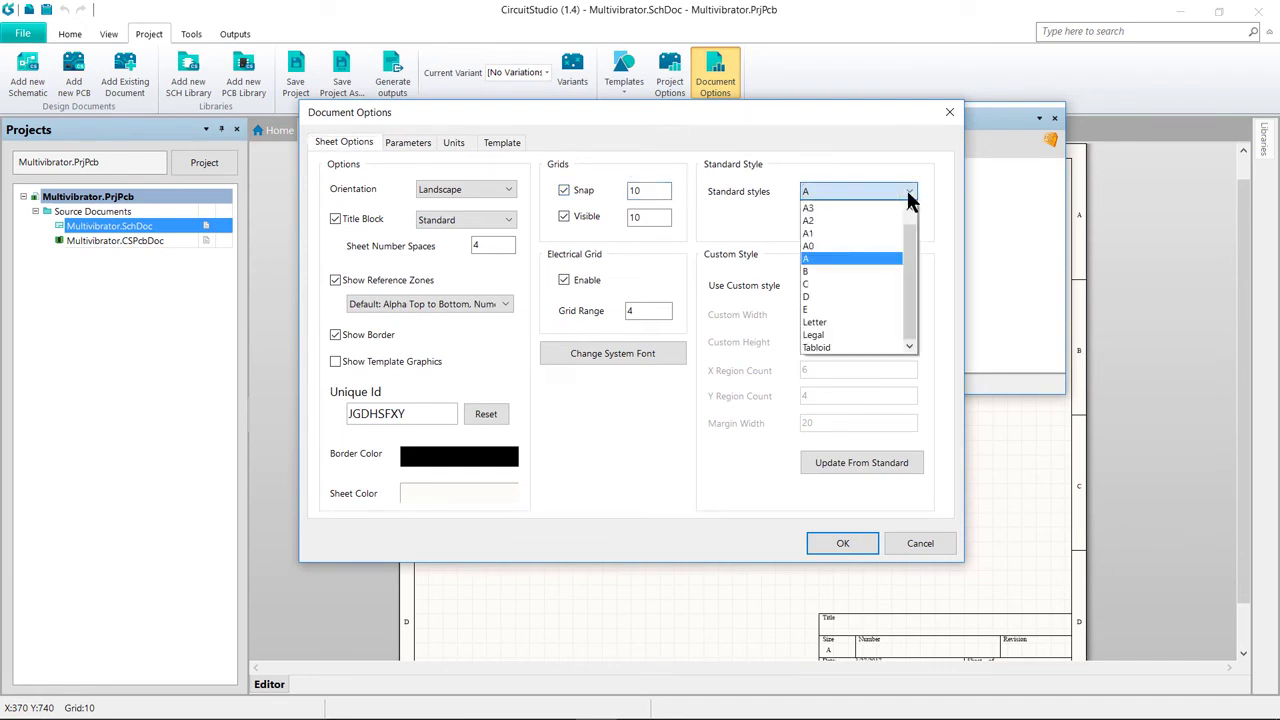
{"action": "left_click", "coordinate": [823, 322]}
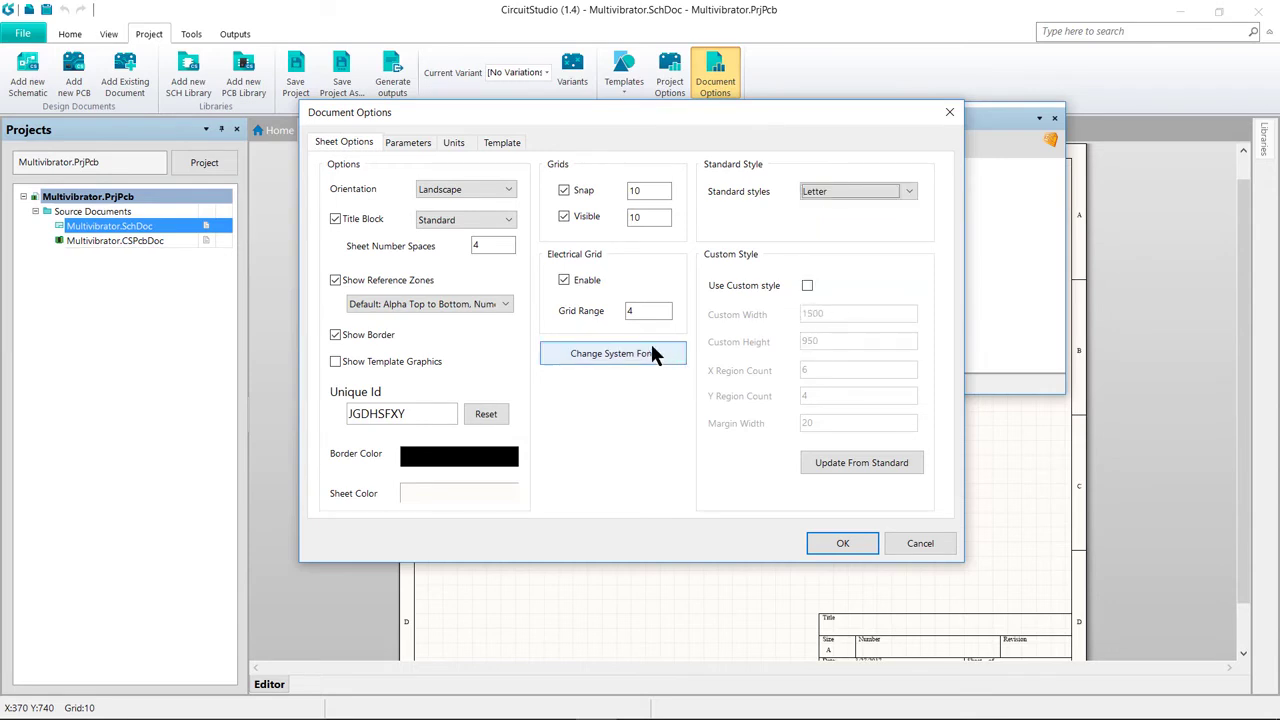
{"action": "left_click", "coordinate": [843, 545]}
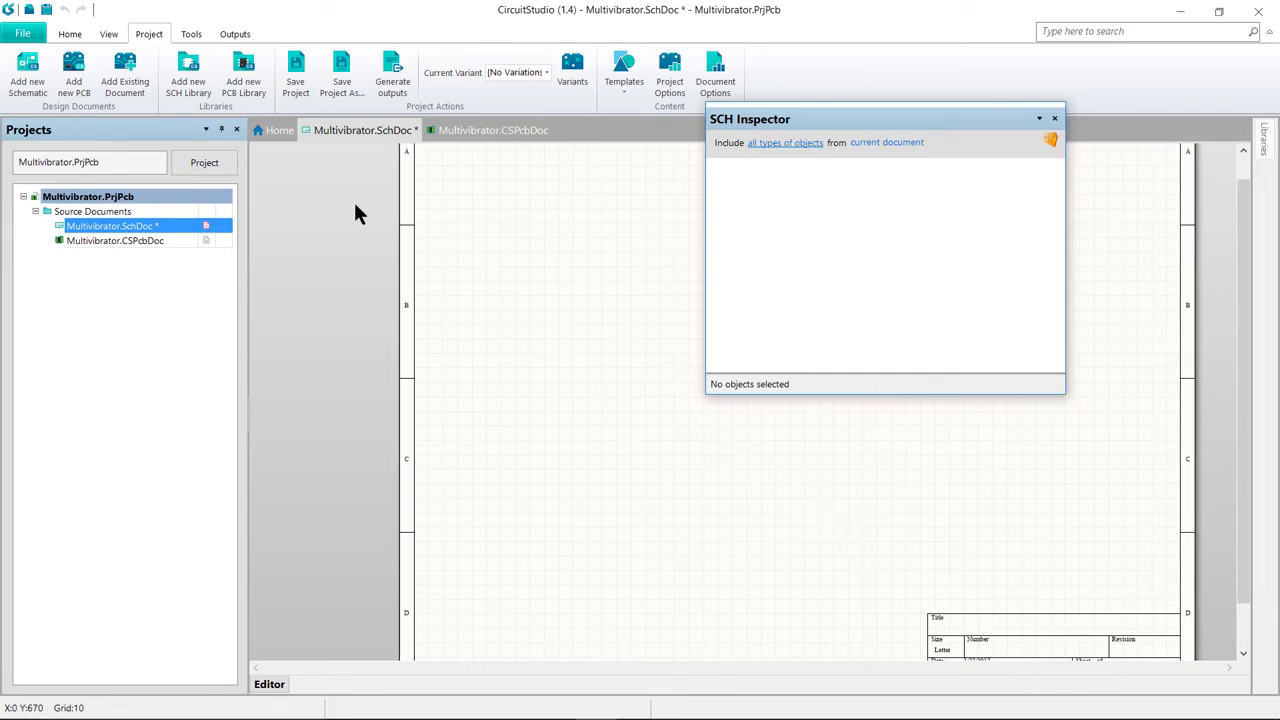
Step: Zoom to fit the whole schematic sheet, then save Multivibrator.SchDoc with Ctrl+S
{"action": "left_click", "coordinate": [108, 34]}
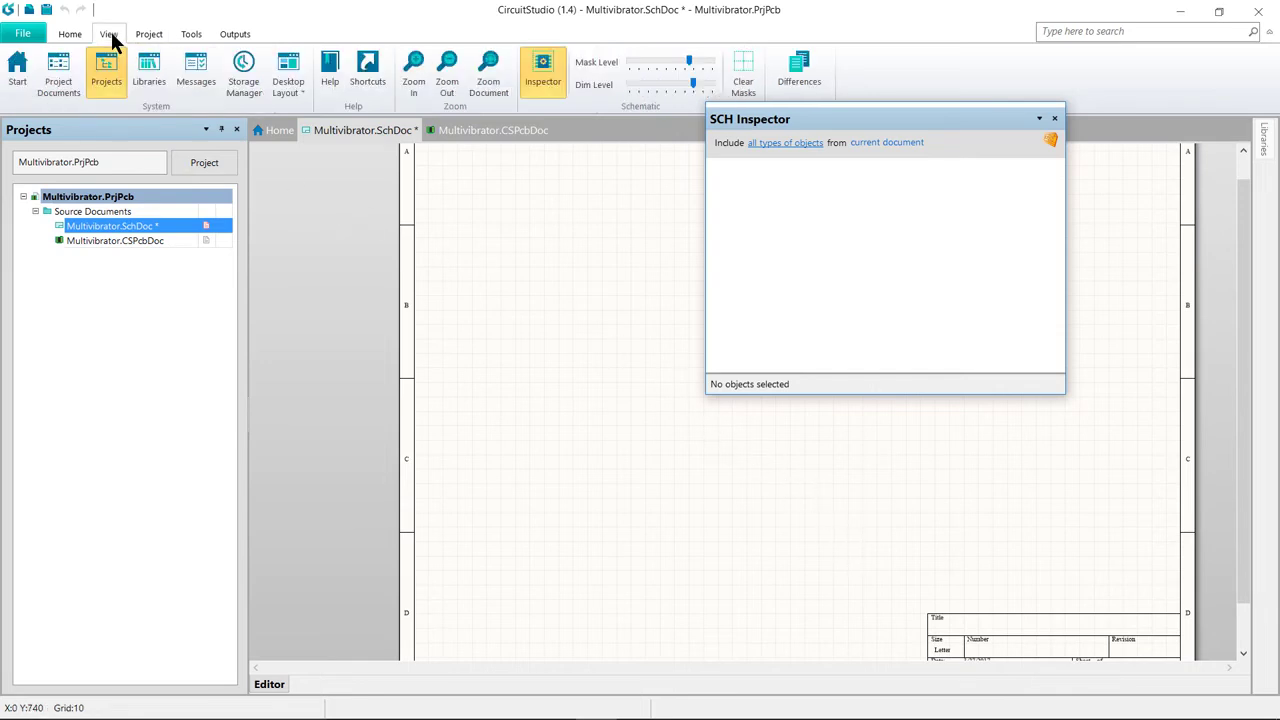
{"action": "left_click", "coordinate": [480, 84]}
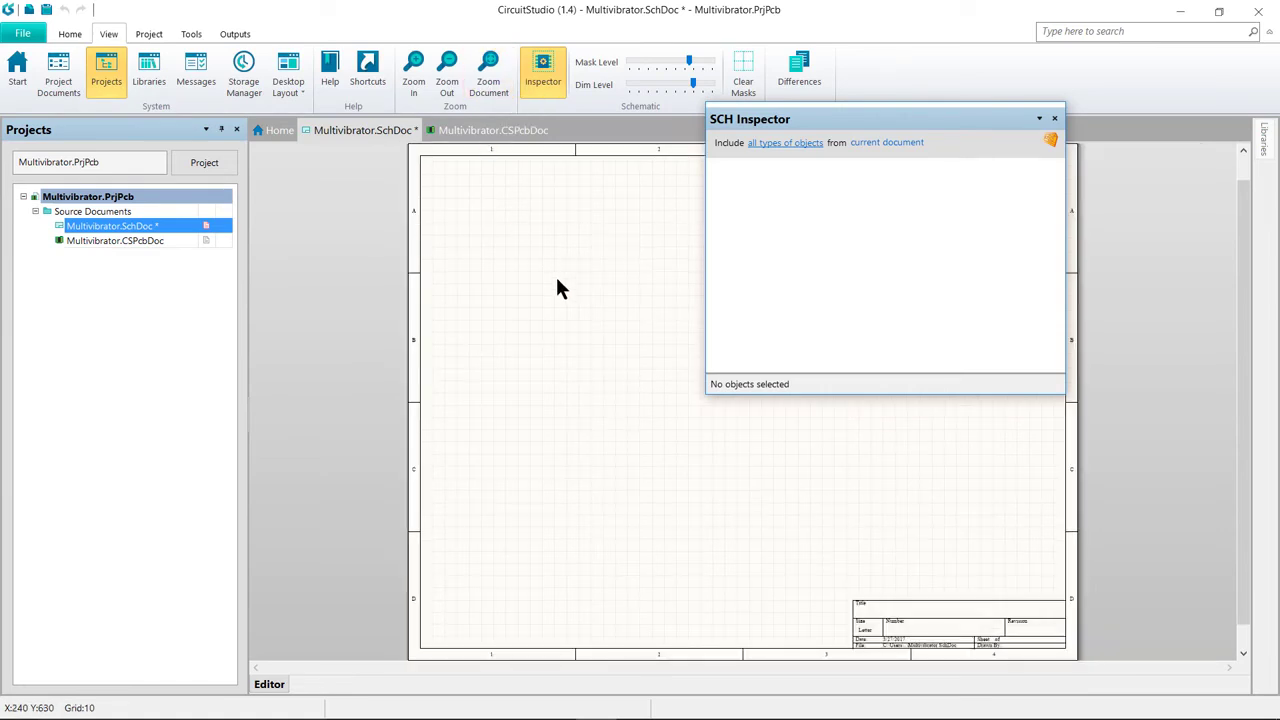
{"action": "key", "text": "ctrl+Page_Down"}
{"action": "key", "text": "ctrl+s"}
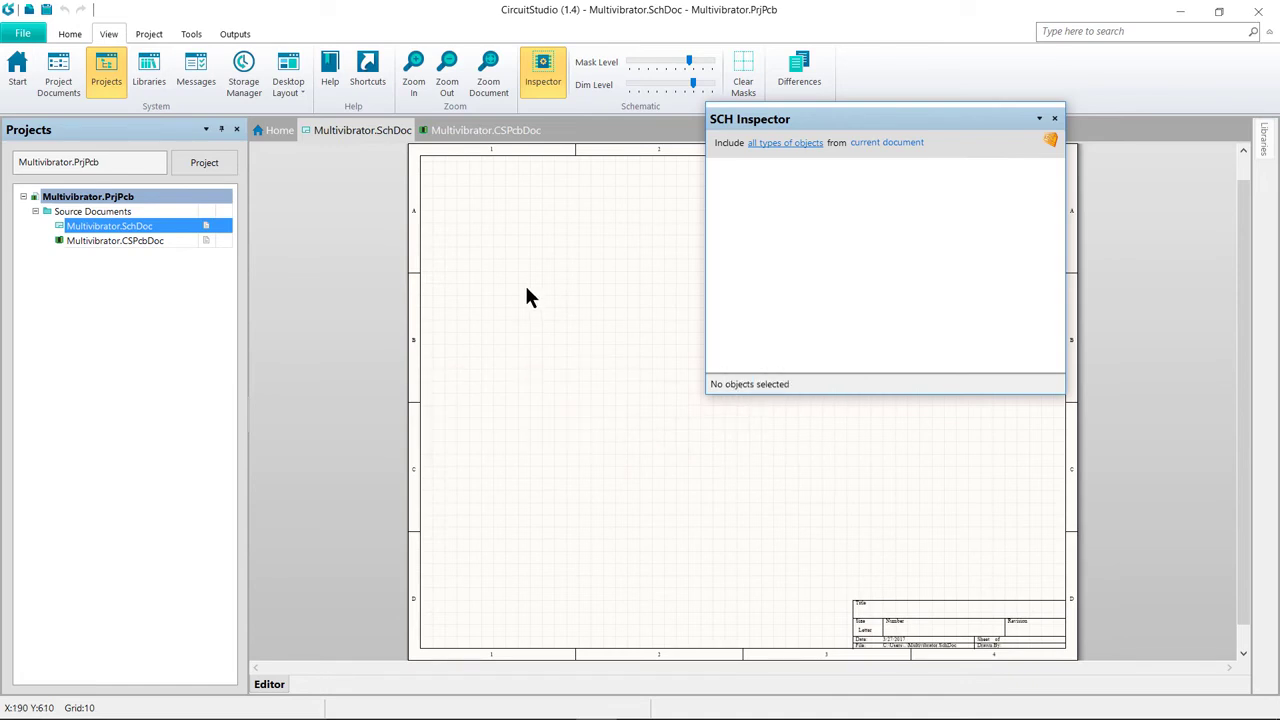
Step: In Schematic > Graphical Editing preferences, nudge the Auto Pan Speed slider, keeping Large Cursor 90
{"action": "left_click", "coordinate": [22, 33]}
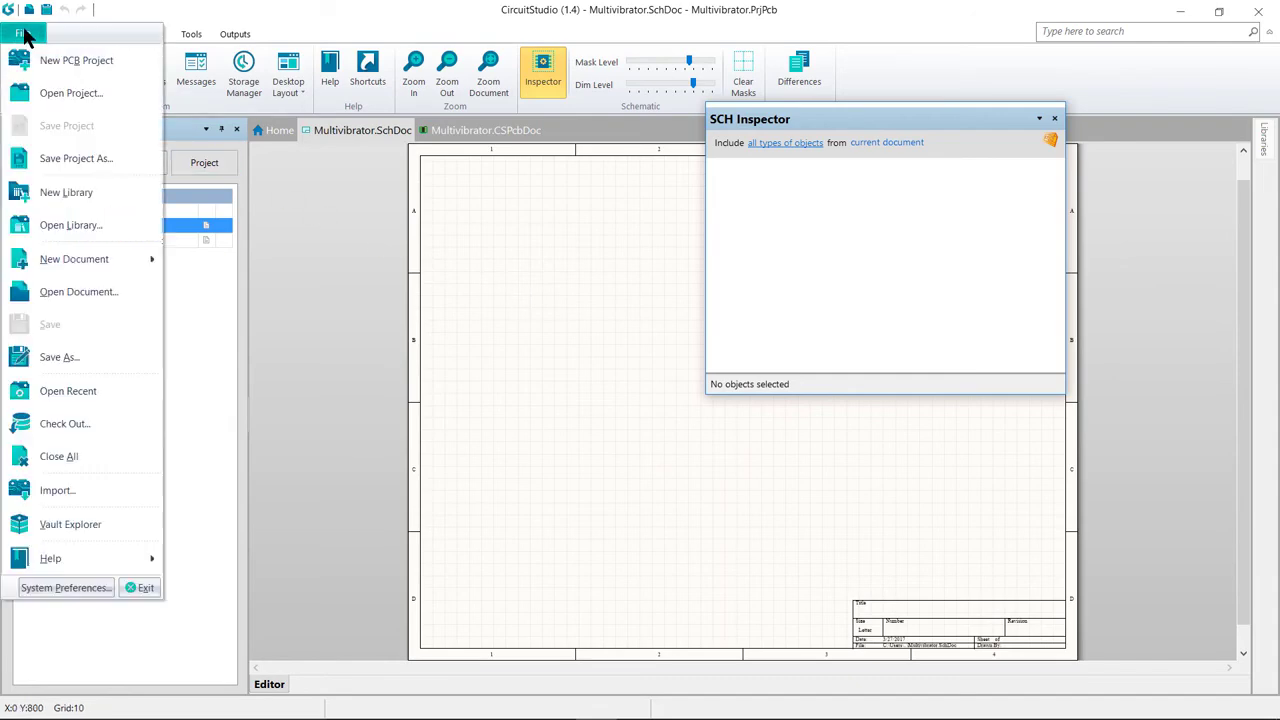
{"action": "left_click", "coordinate": [58, 588]}
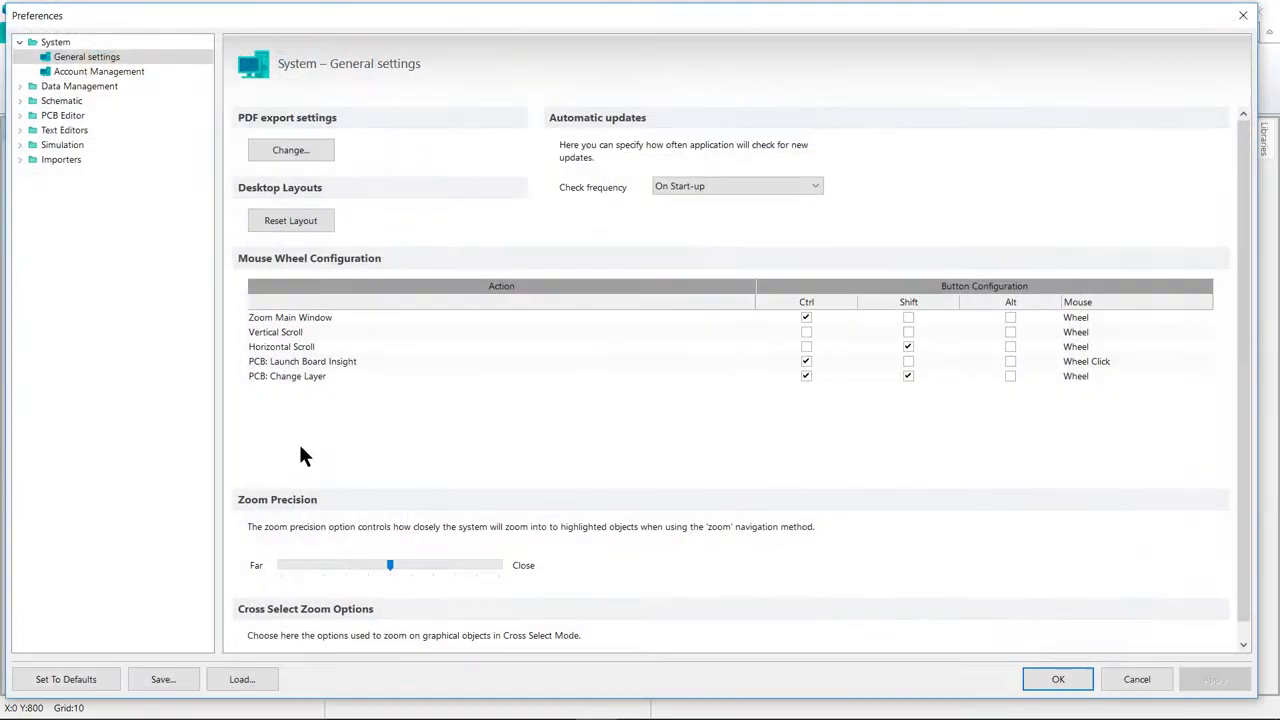
{"action": "left_click", "coordinate": [20, 102]}
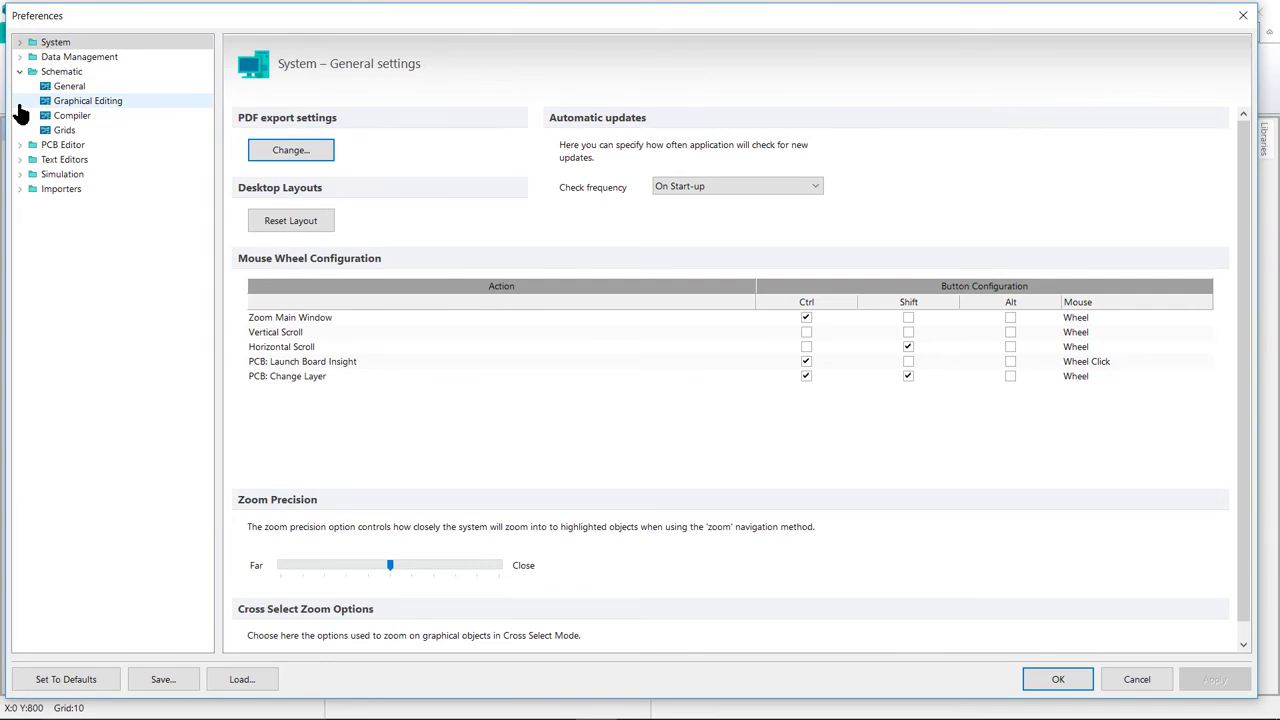
{"action": "left_click", "coordinate": [75, 106]}
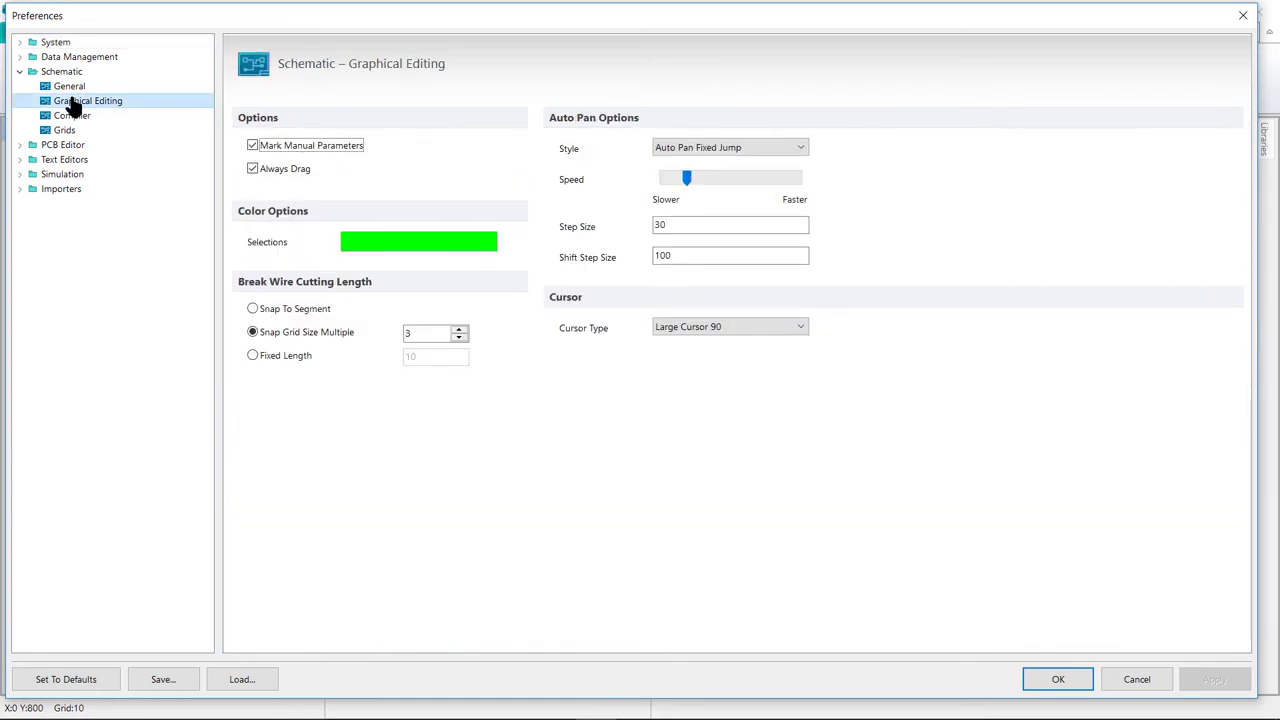
{"action": "left_click", "coordinate": [707, 330]}
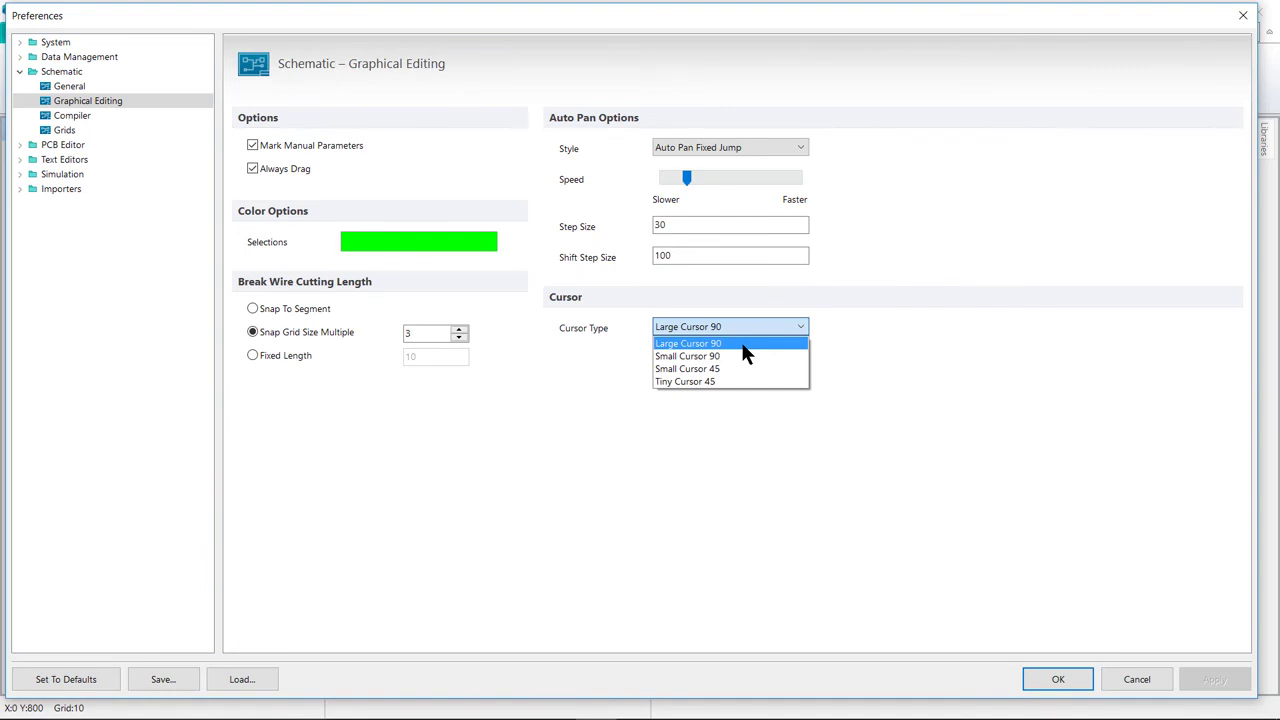
{"action": "left_click", "coordinate": [728, 418]}
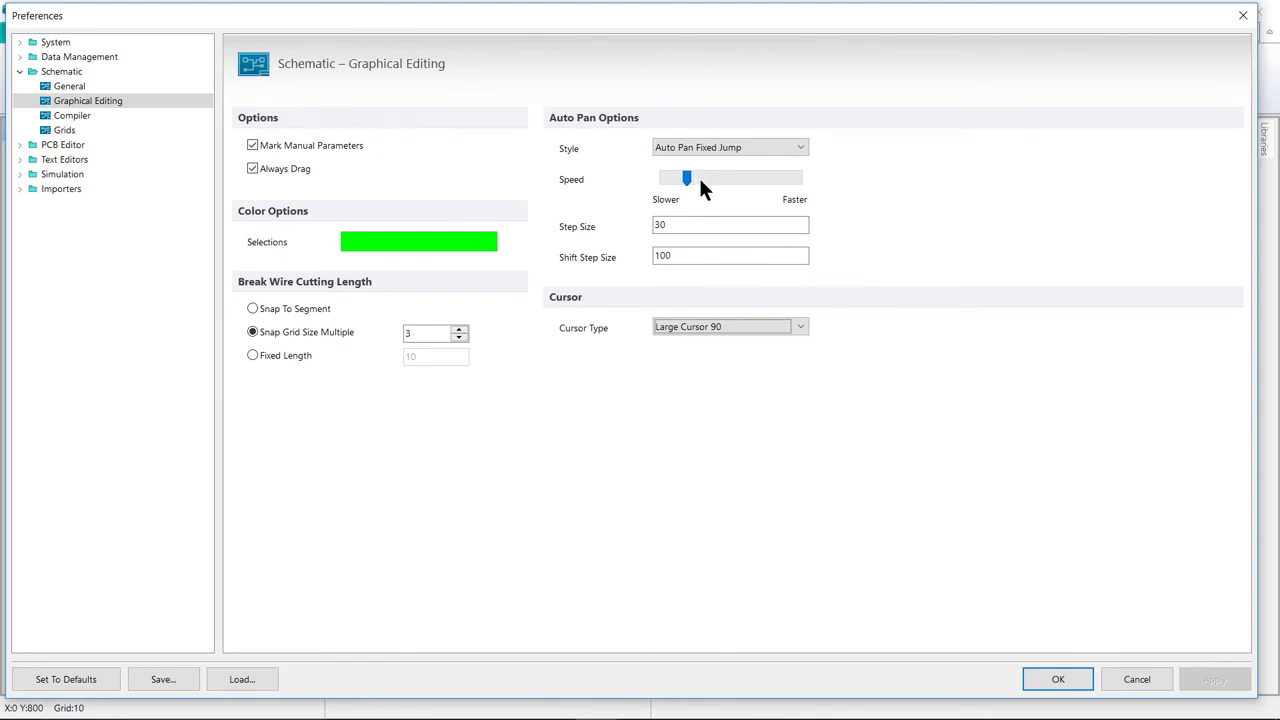
{"action": "left_click_drag", "start_coordinate": [686, 178], "coordinate": [683, 178]}
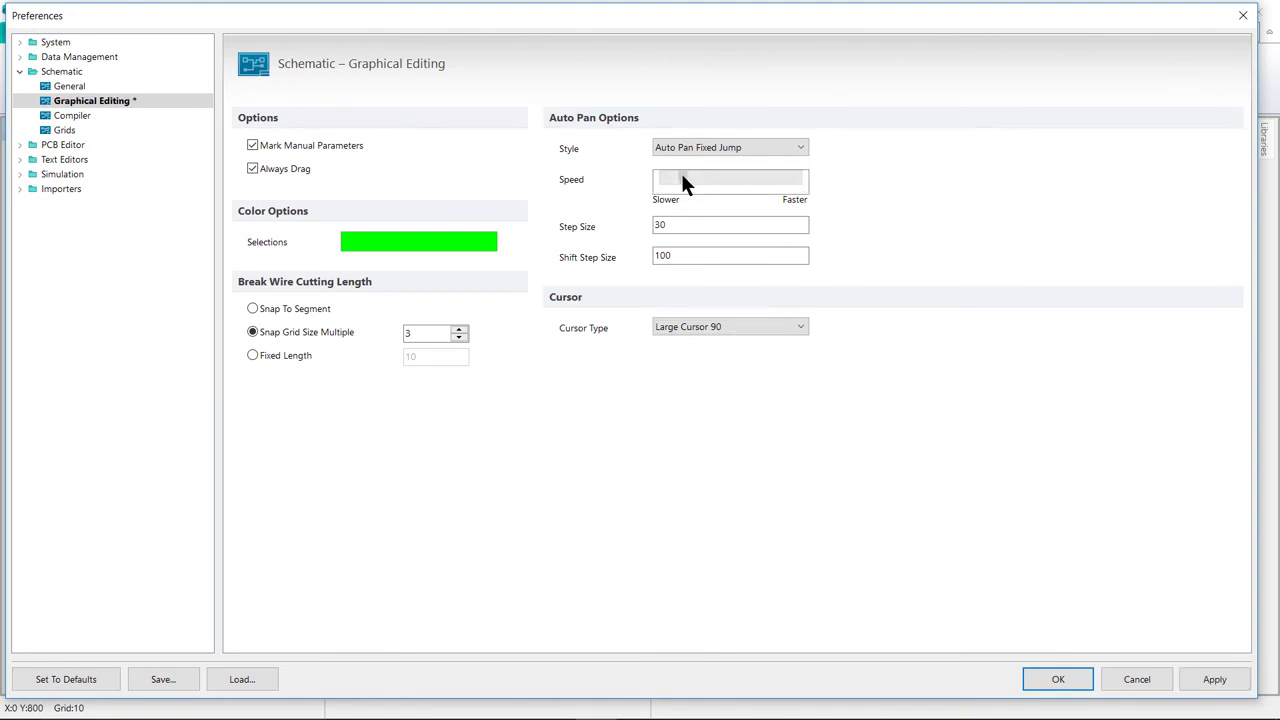
{"action": "left_click", "coordinate": [683, 180]}
{"action": "left_click", "coordinate": [1062, 680]}
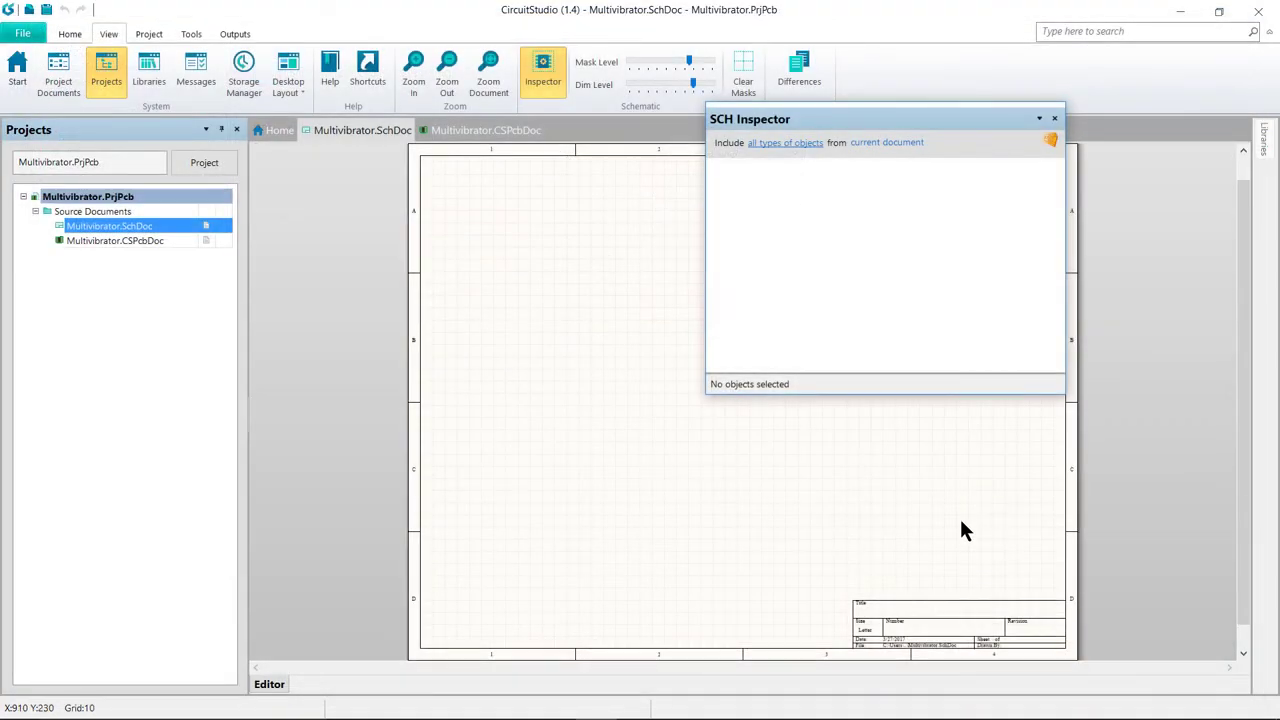